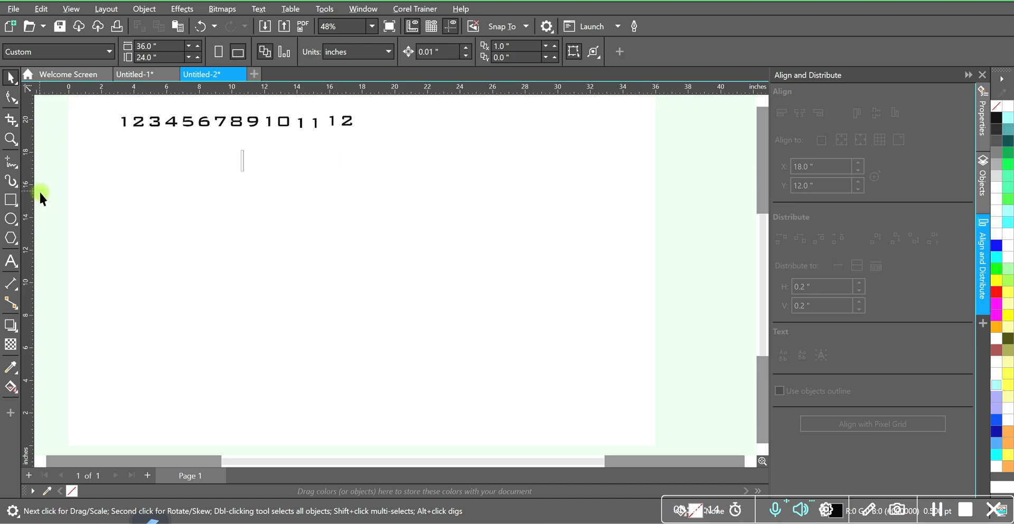
# Draw an ellipse in the middle of the page and set its width and height to 10 inches.
pyautogui.click(10, 218)
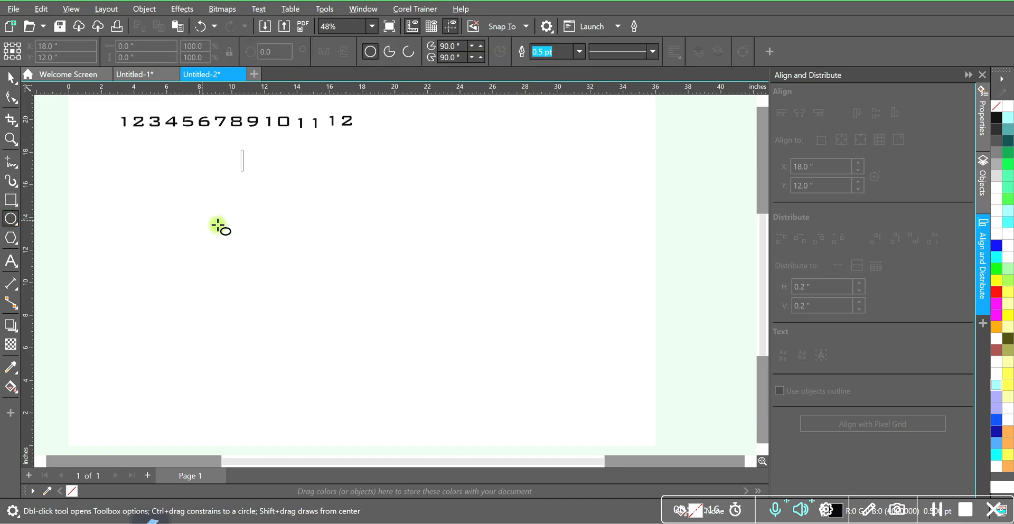
pyautogui.moveTo(374, 198); pyautogui.dragTo(523, 271)
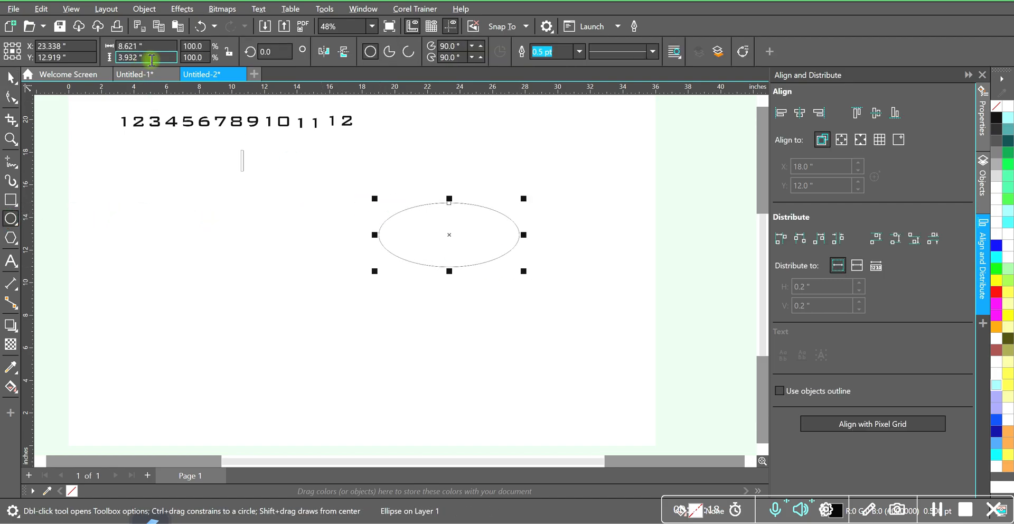
pyautogui.click(109, 46)
pyautogui.write('10')
pyautogui.click(151, 58)
pyautogui.write('10')
pyautogui.press('Return')
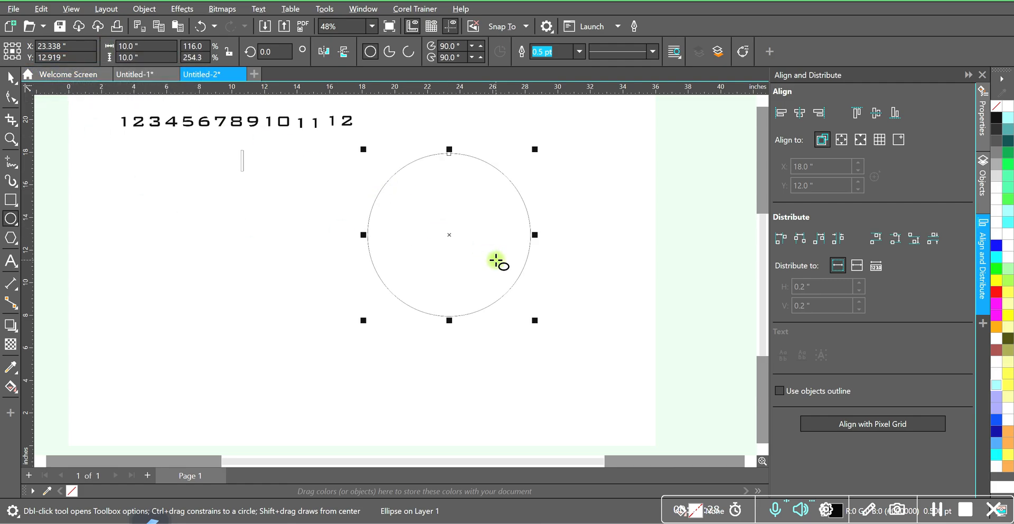
# Move the circle so its center sits at about X 19.6 and Y 10.2 inches on the page.
pyautogui.moveTo(449, 235); pyautogui.dragTo(389, 279)
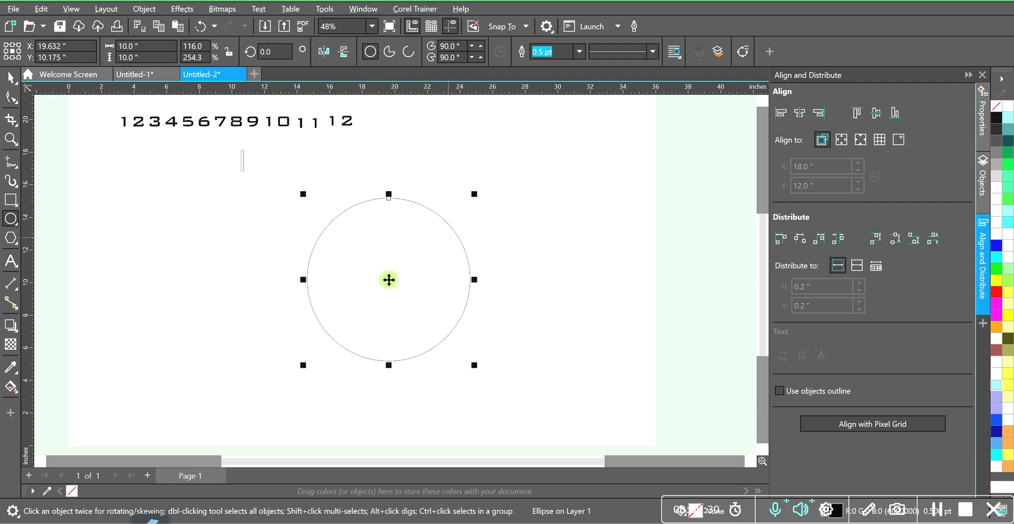
pyautogui.scroll(2, 246, 164)
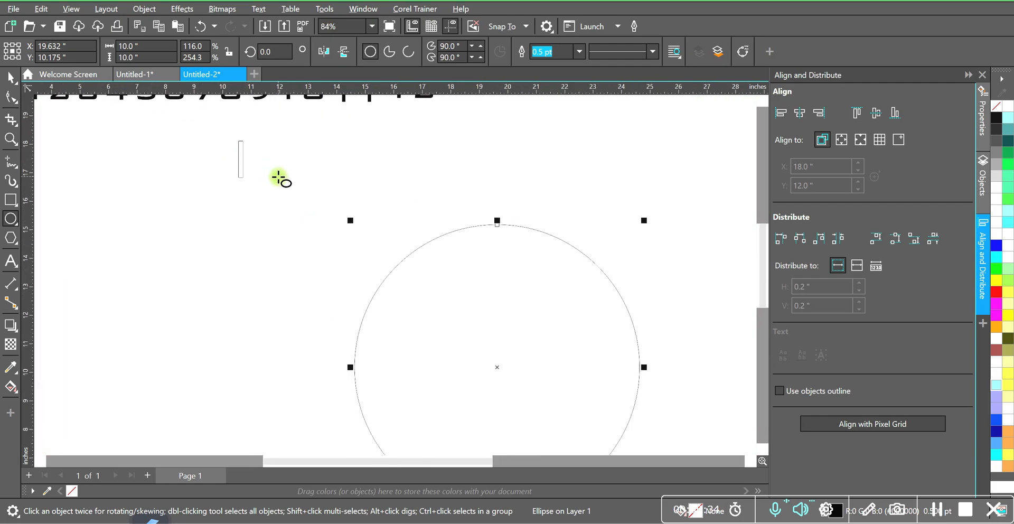
pyautogui.scroll(-2, 279, 177)
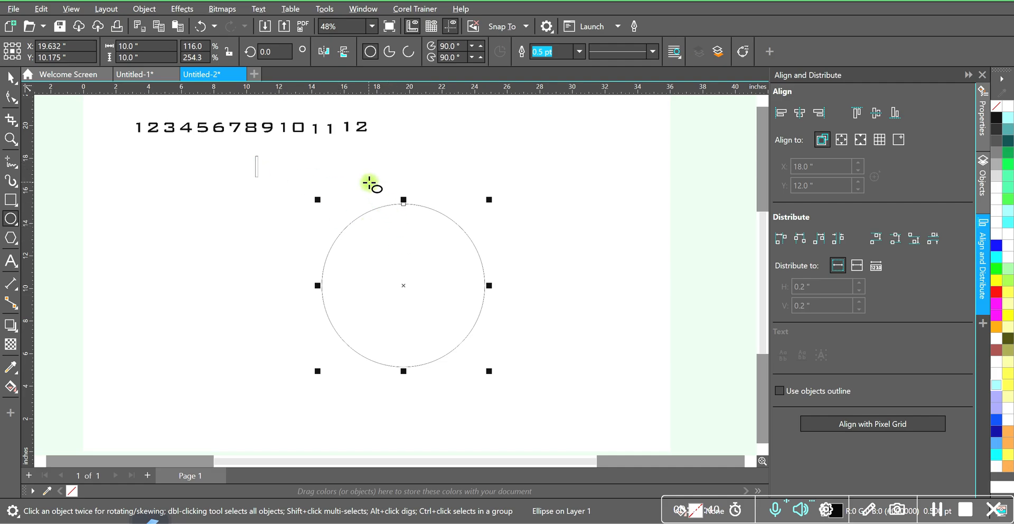
# Center the circle and the thin upright rectangle on the page and align their top edges.
pyautogui.press('space')
pyautogui.keyDown('shift'); pyautogui.click(256, 171); pyautogui.keyUp('shift')
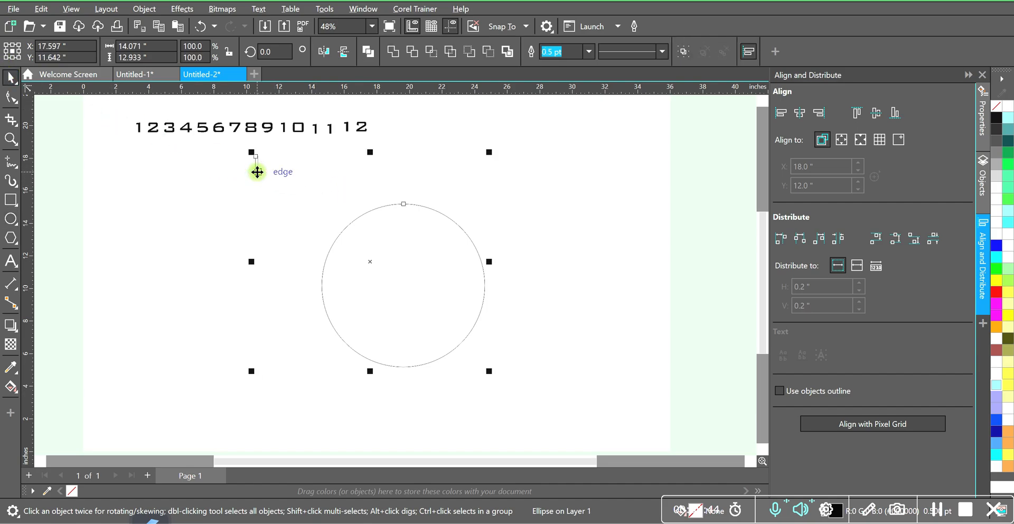
pyautogui.press('p')
pyautogui.press('t')
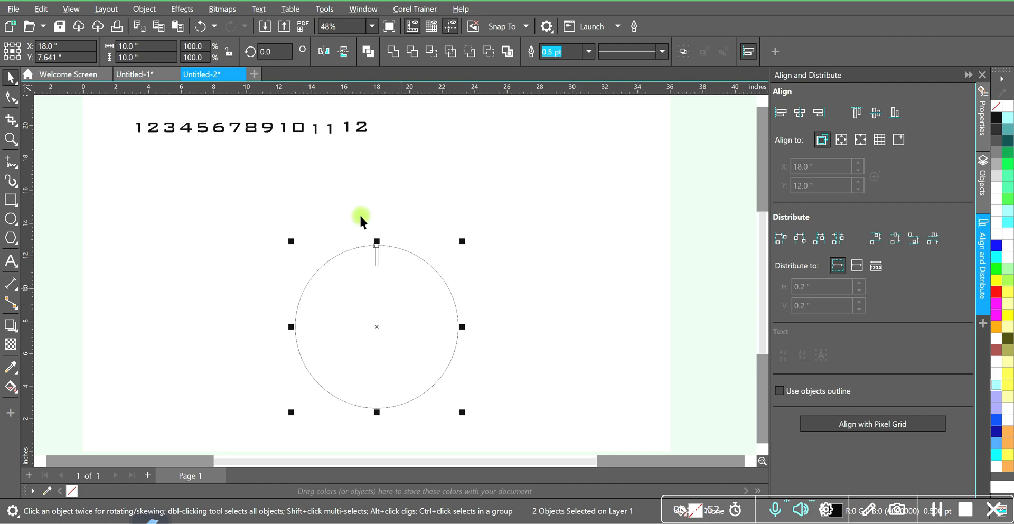
pyautogui.click(487, 274)
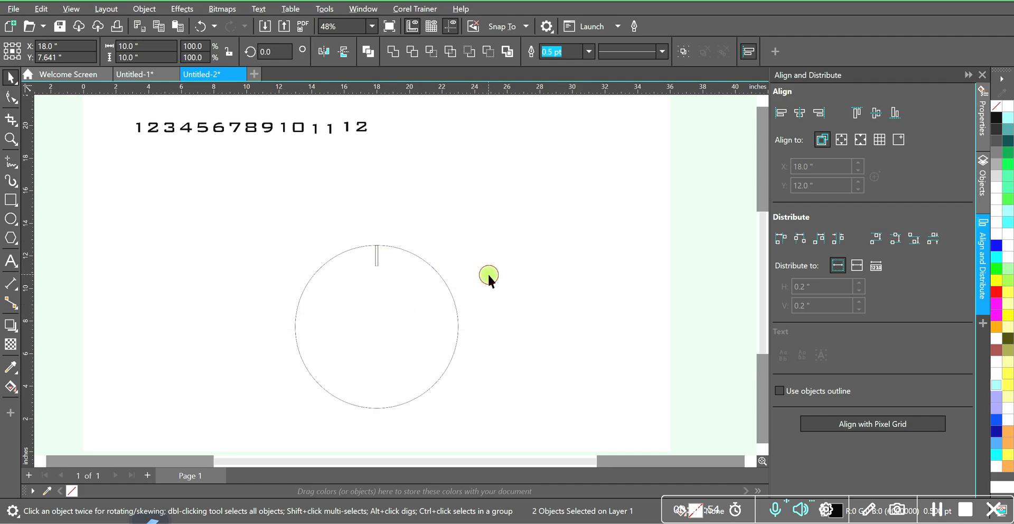
# Set the document's horizontal duplicate distance to 0 inches.
pyautogui.hscroll(1, 385, 325)
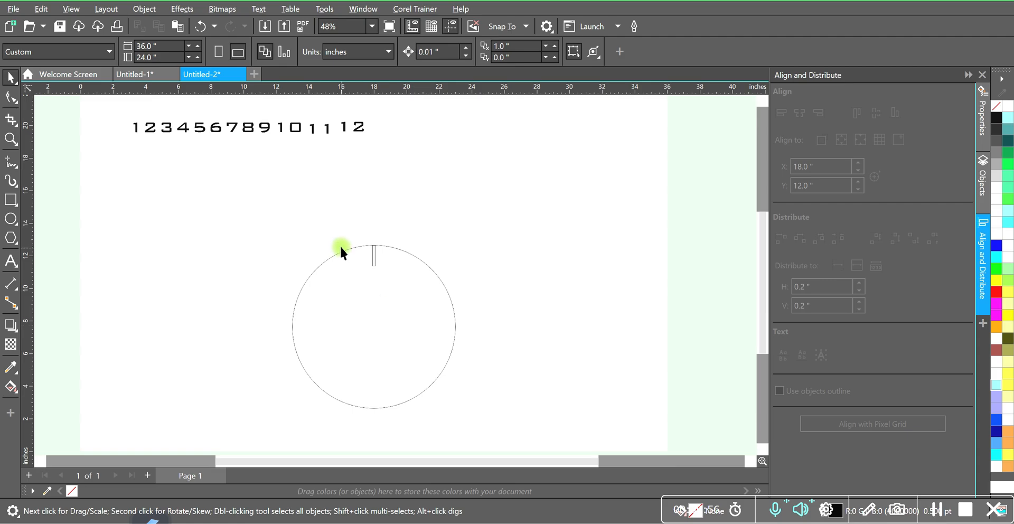
pyautogui.scroll(2, 364, 283)
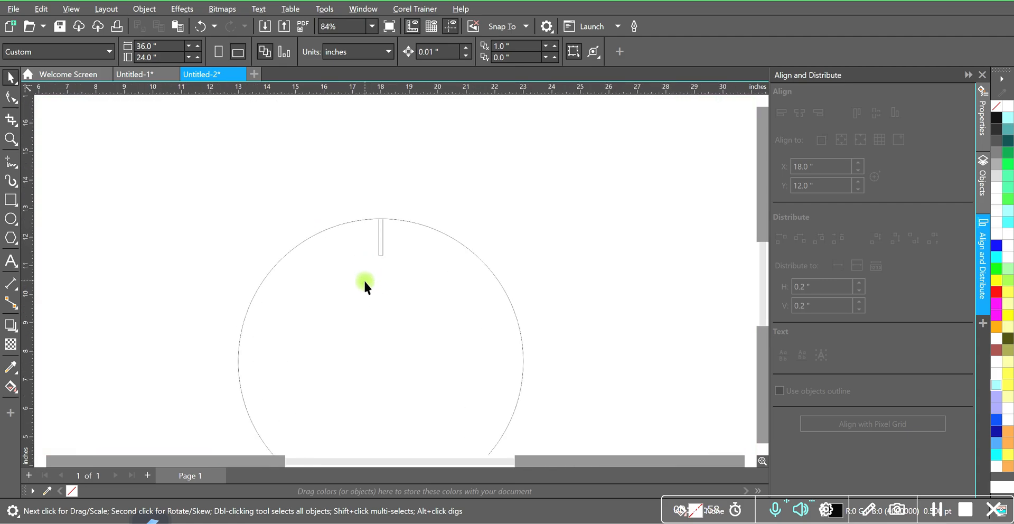
pyautogui.click(381, 248)
pyautogui.click(489, 188)
pyautogui.moveTo(515, 47); pyautogui.dragTo(467, 47)
pyautogui.write('0')
pyautogui.press('Return')
# Place the thin rectangle's rotation center at the center of the circle.
pyautogui.click(382, 243)
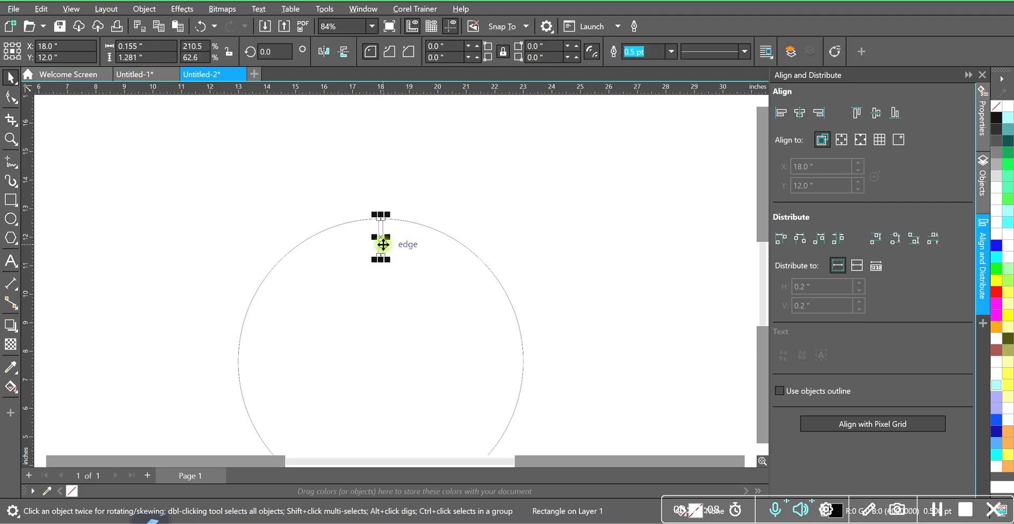
pyautogui.click(380, 236)
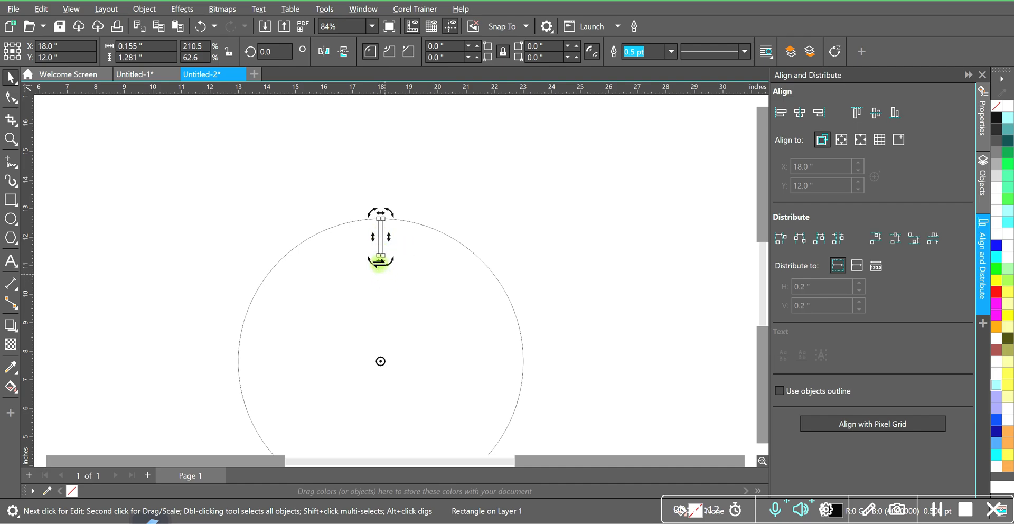
pyautogui.moveTo(380, 361)
pyautogui.mouseDown()
pyautogui.moveTo(407, 284)
pyautogui.moveTo(380, 232)
pyautogui.moveTo(394, 277)
pyautogui.moveTo(390, 365)
pyautogui.moveTo(381, 369)
pyautogui.moveTo(391, 395)
pyautogui.moveTo(394, 366)
pyautogui.moveTo(383, 382)
pyautogui.moveTo(382, 362)
pyautogui.mouseUp()
pyautogui.click(406, 274)
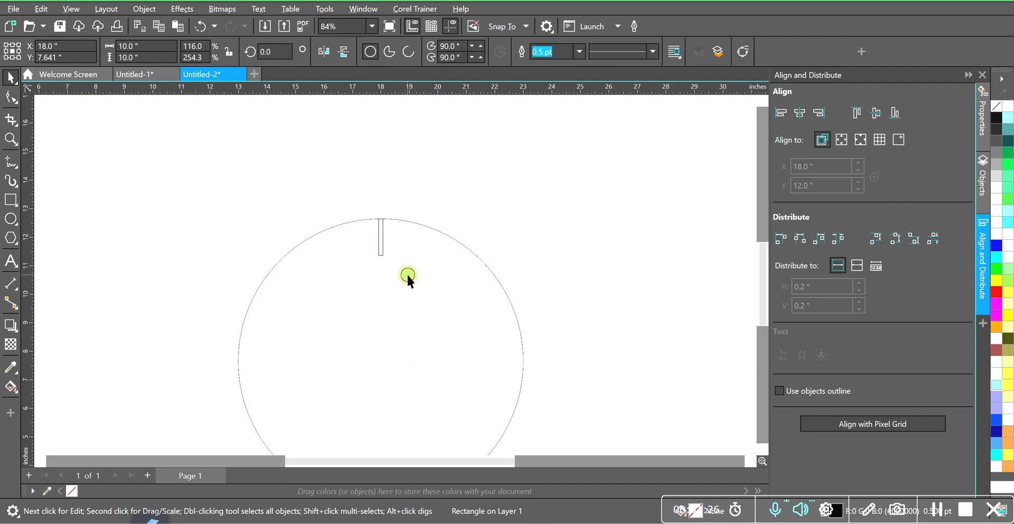
pyautogui.click(413, 196)
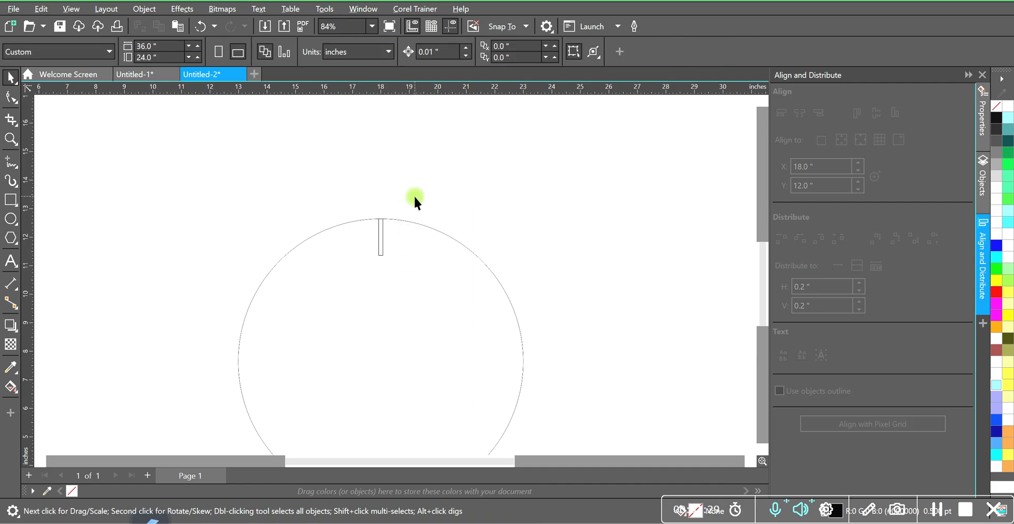
# Rotate the thin rectangle around the circle's center by 30 degrees with 11 copies to form the hour marks.
pyautogui.click(382, 235)
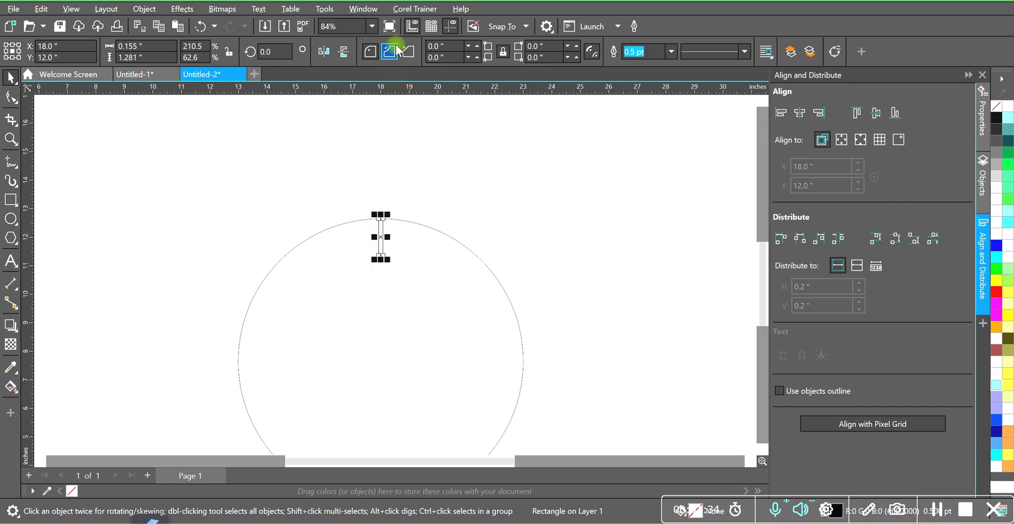
pyautogui.click(360, 9)
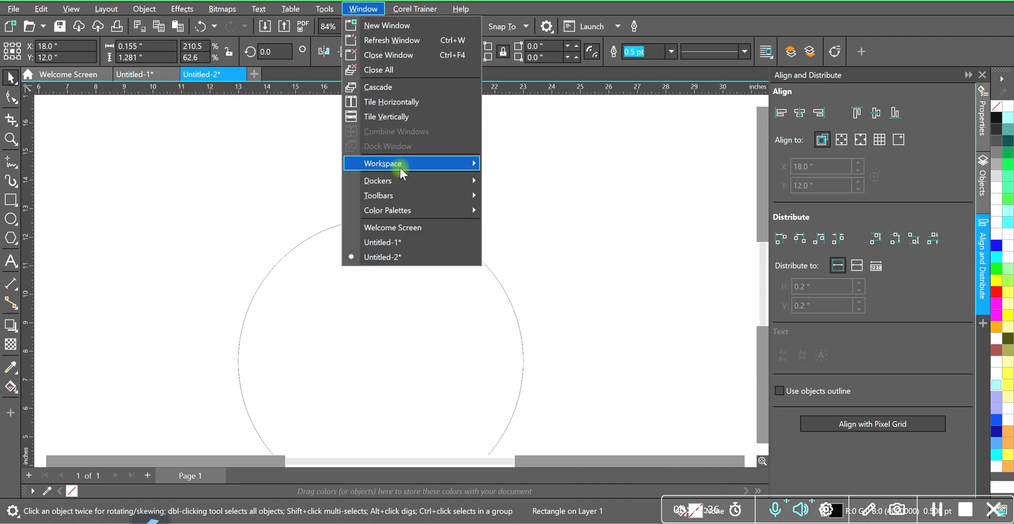
pyautogui.moveTo(404, 188)
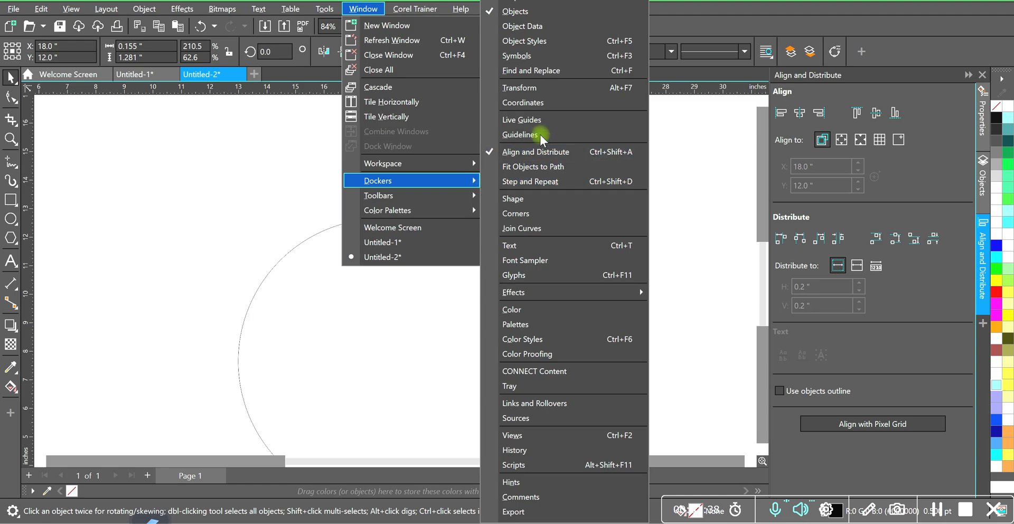
pyautogui.click(538, 88)
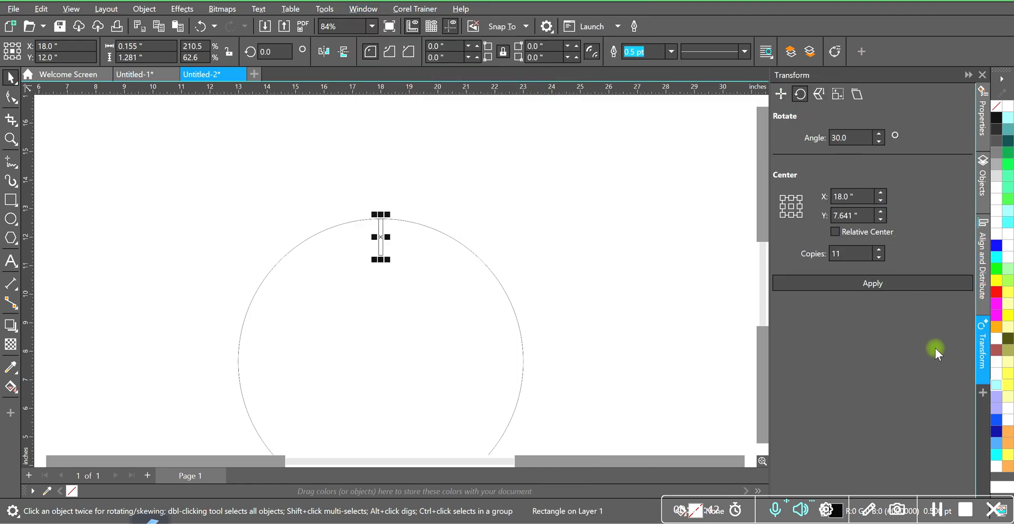
pyautogui.click(841, 142)
pyautogui.click(868, 284)
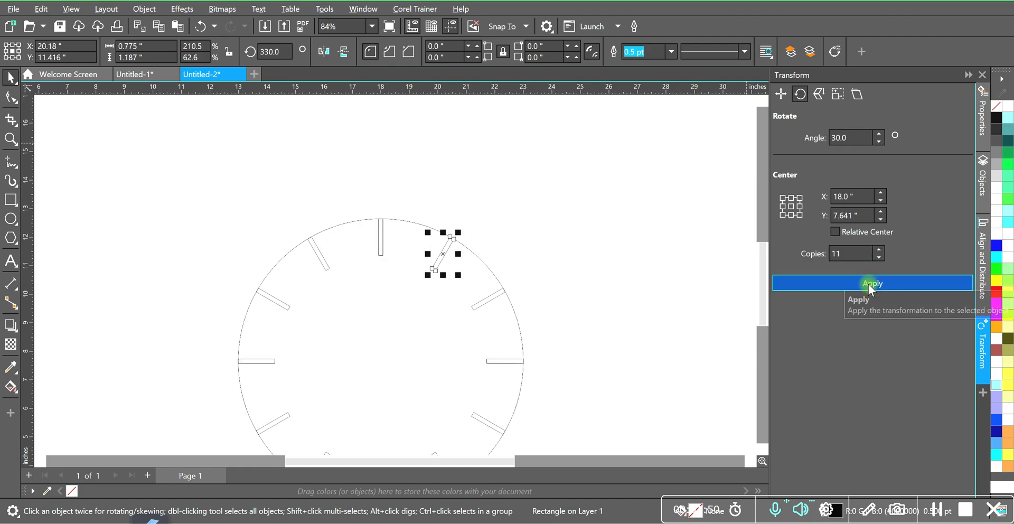
pyautogui.click(528, 260)
pyautogui.scroll(-2, 528, 260)
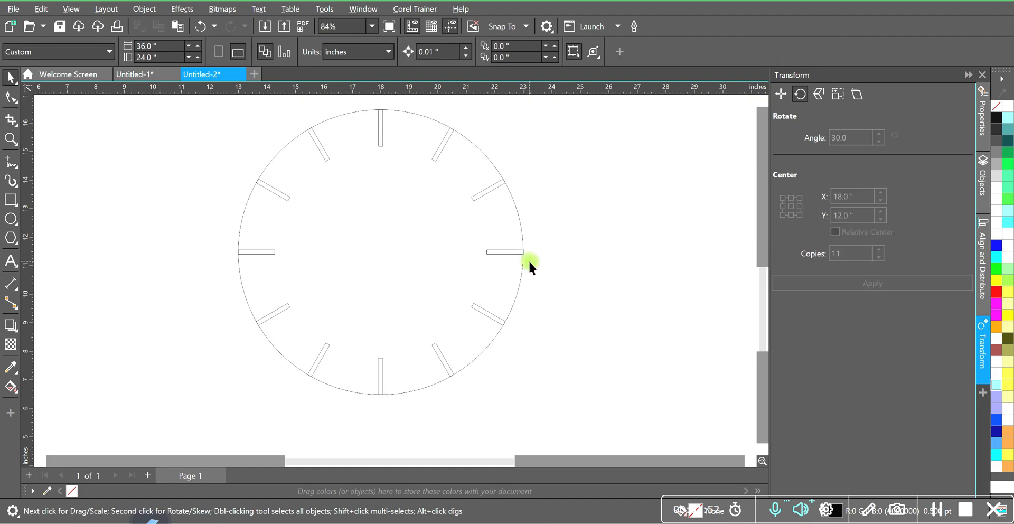
pyautogui.scroll(1, 525, 226)
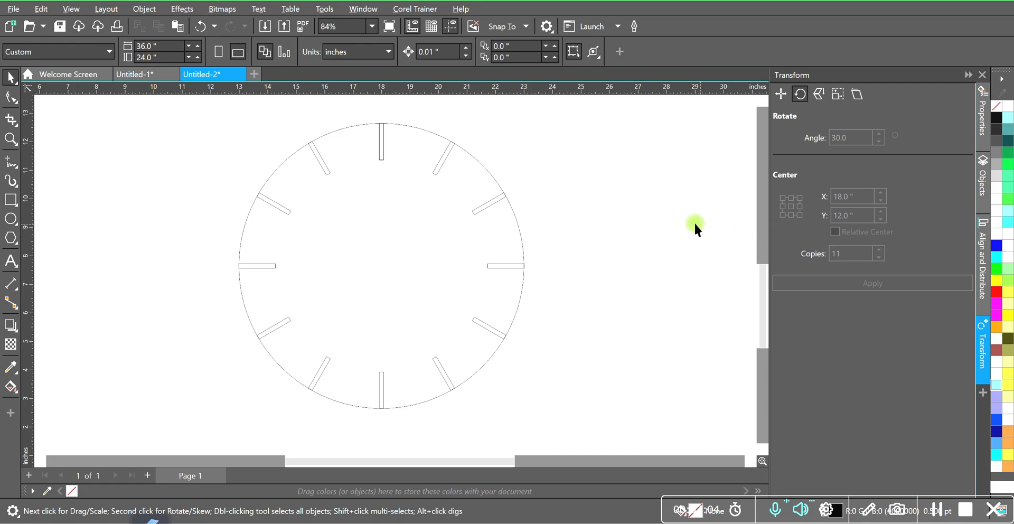
# Move the row of numbers 1 to 12 to just above the clock circle.
pyautogui.scroll(-2, 693, 221)
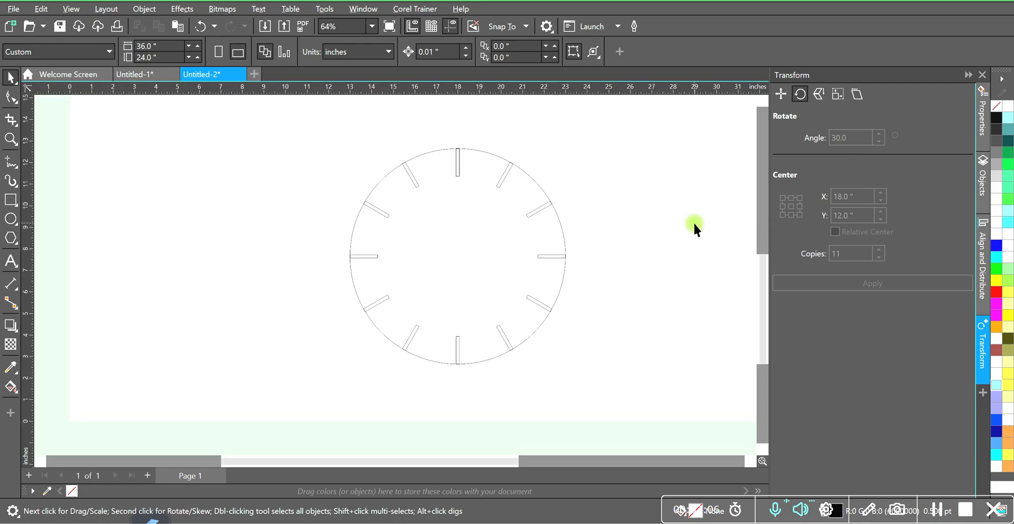
pyautogui.scroll(-3, 694, 222)
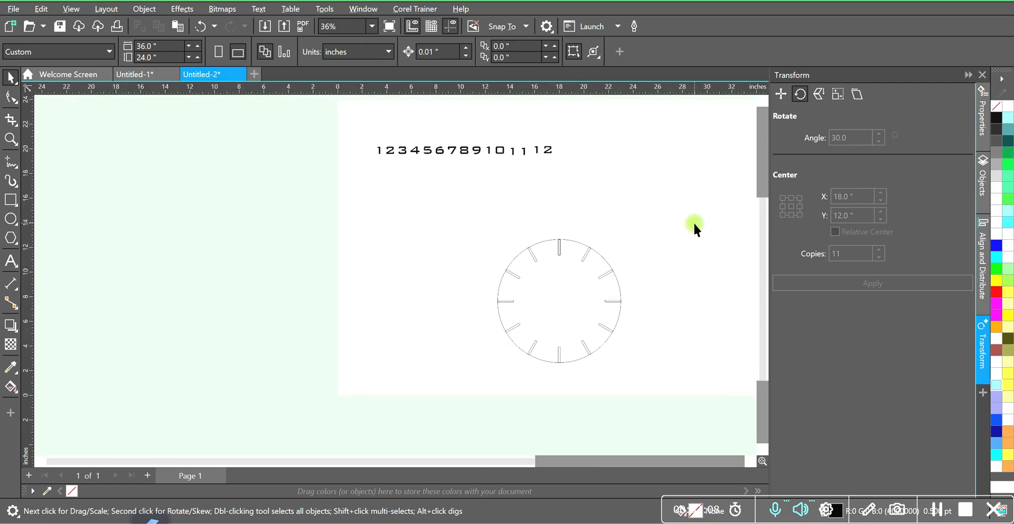
pyautogui.moveTo(605, 187); pyautogui.dragTo(605, 187)
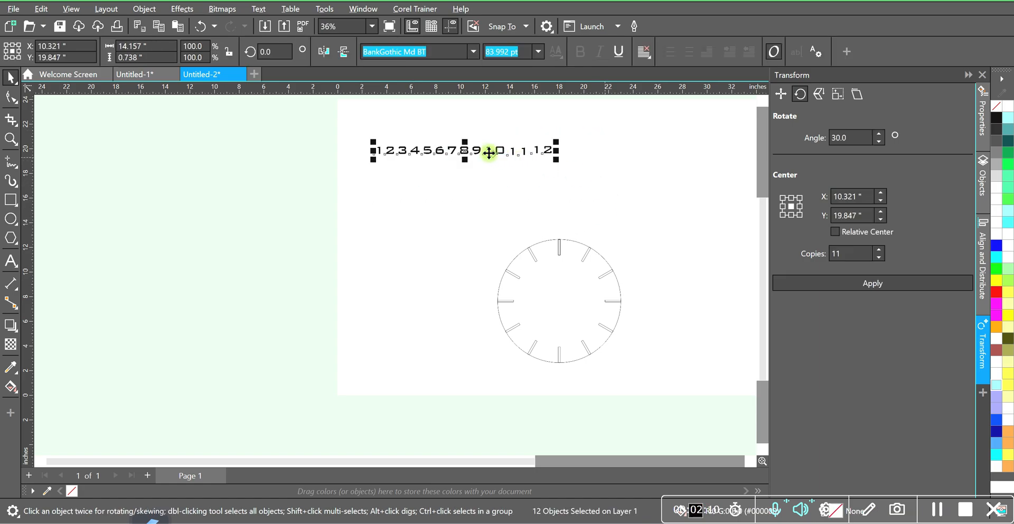
pyautogui.moveTo(464, 152); pyautogui.dragTo(554, 216)
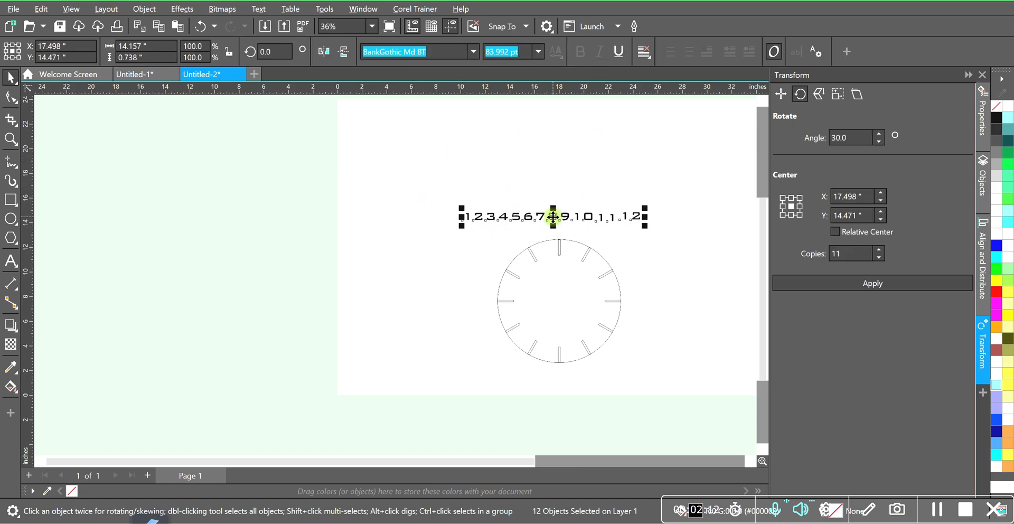
pyautogui.scroll(3, 554, 217)
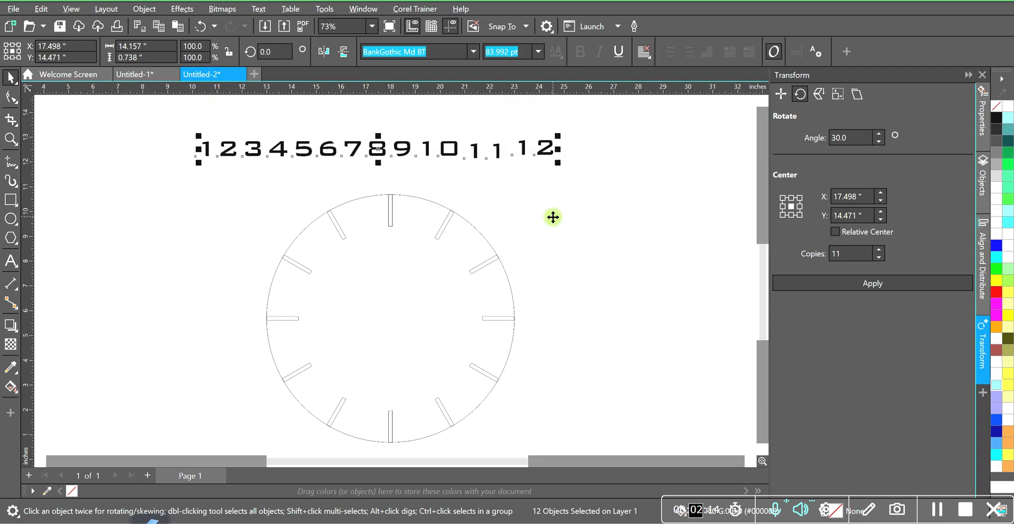
# Center the number 1 horizontally and vertically on the hour mark at the top of the circle.
pyautogui.rightClick(152, 171)
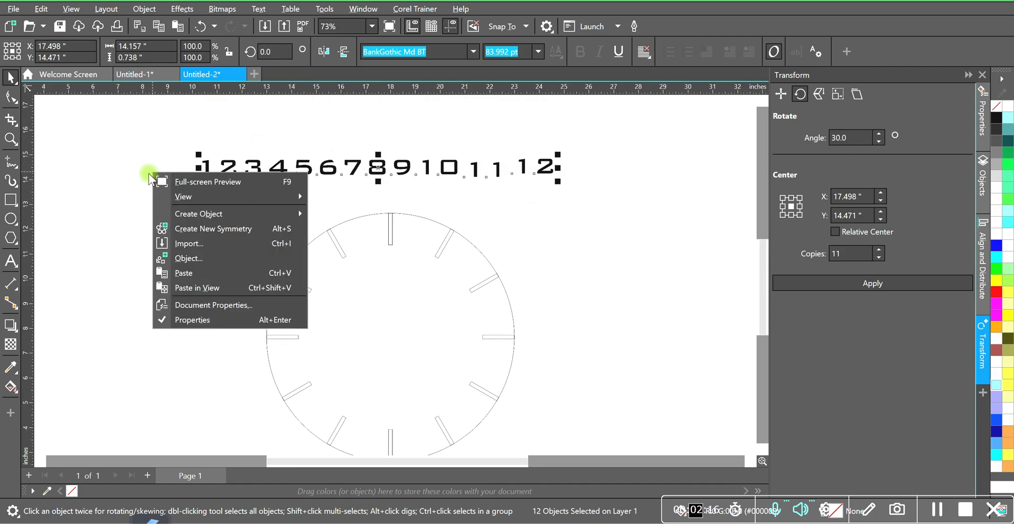
pyautogui.click(149, 172)
pyautogui.click(206, 171)
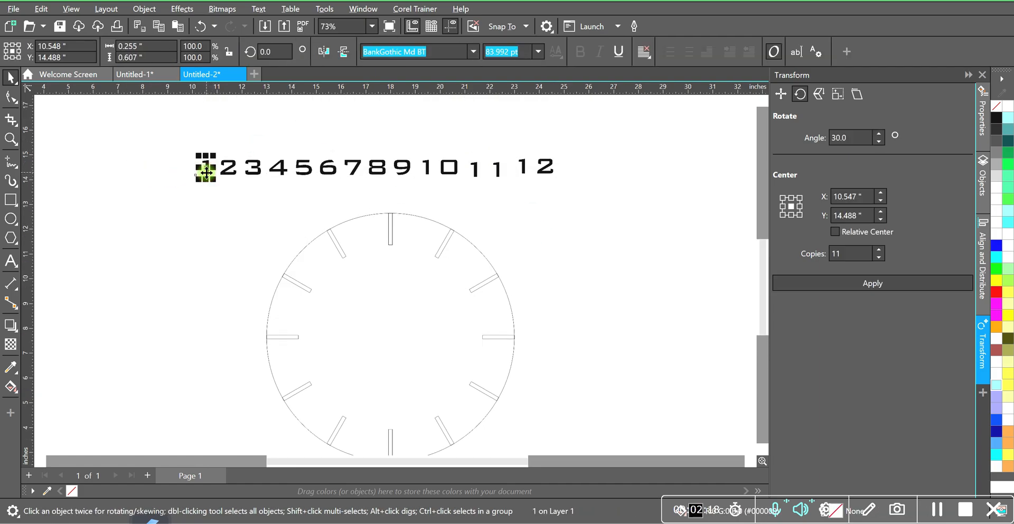
pyautogui.keyDown('shift'); pyautogui.click(389, 230); pyautogui.keyUp('shift')
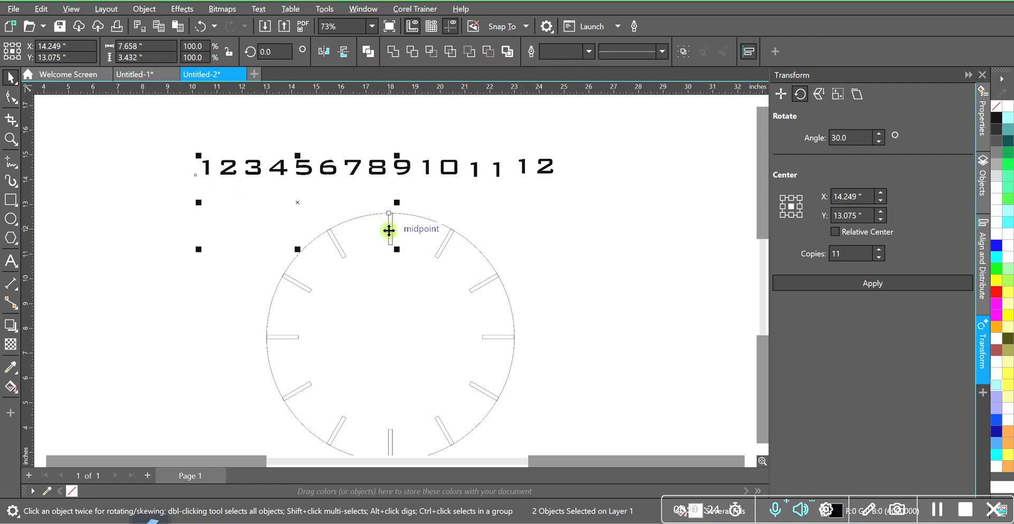
pyautogui.press('e')
pyautogui.press('c')
# Center the number 2 horizontally and vertically on the next hour mark clockwise.
pyautogui.click(227, 166)
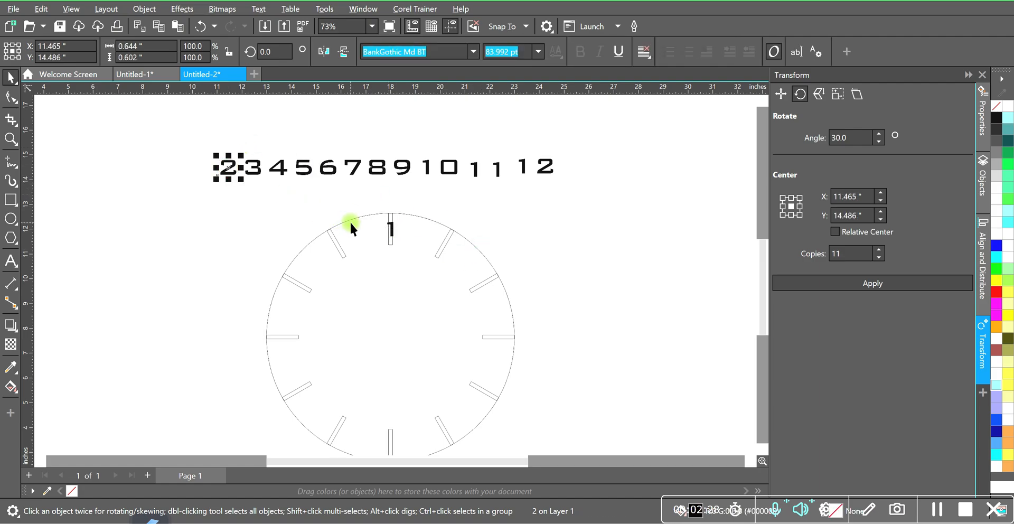
pyautogui.keyDown('shift'); pyautogui.click(441, 247); pyautogui.keyUp('shift')
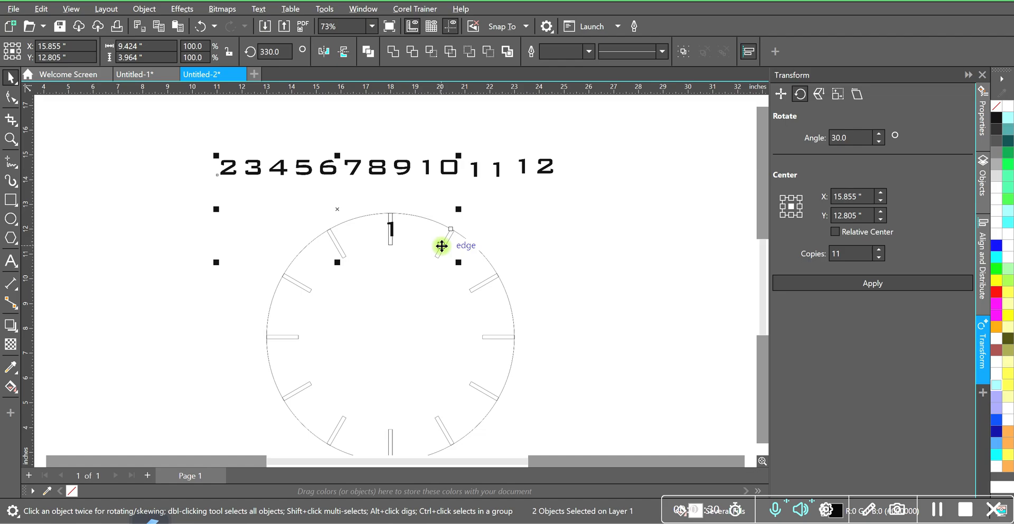
pyautogui.press('e')
pyautogui.press('c')
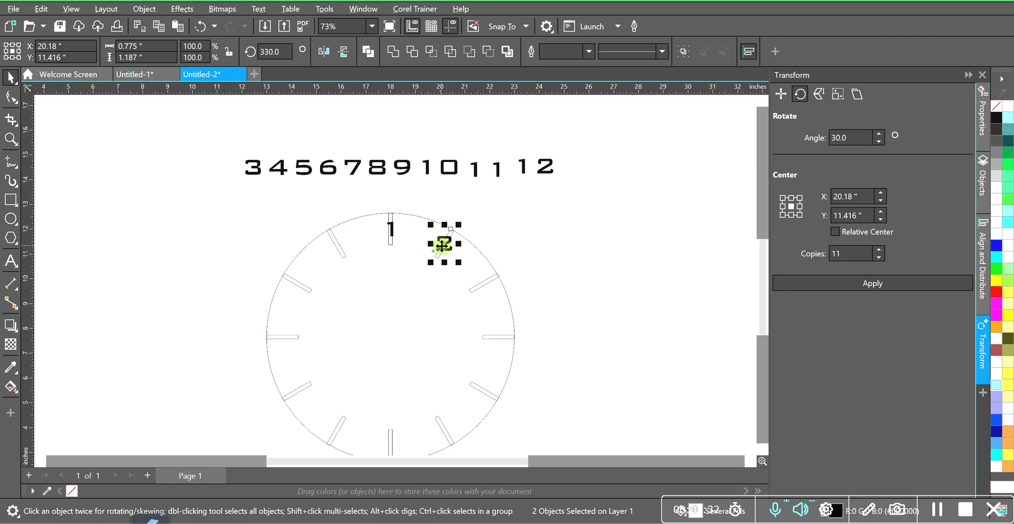
# Center the number 3 horizontally and vertically on the hour mark following the number 2.
pyautogui.click(252, 167)
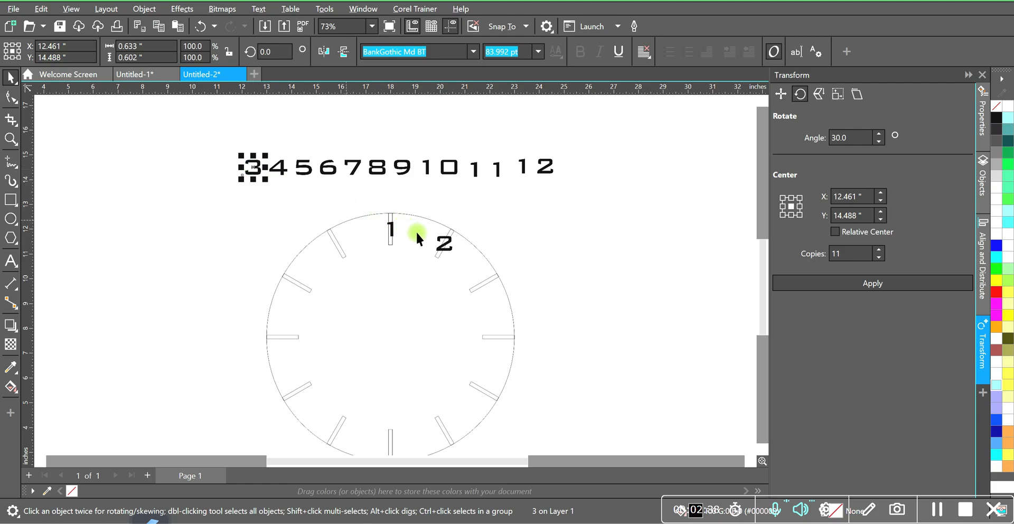
pyautogui.keyDown('shift'); pyautogui.click(487, 283); pyautogui.keyUp('shift')
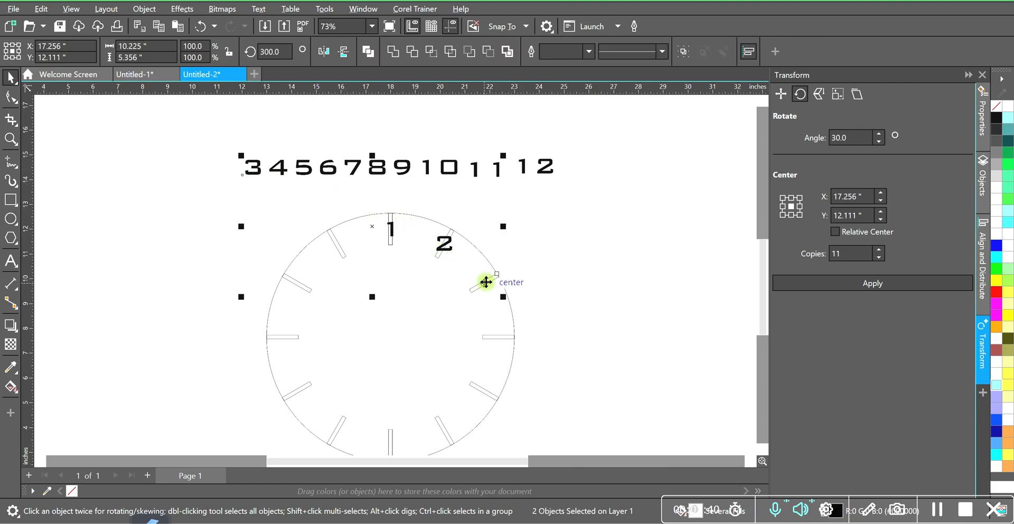
pyautogui.press('c')
pyautogui.press('e')
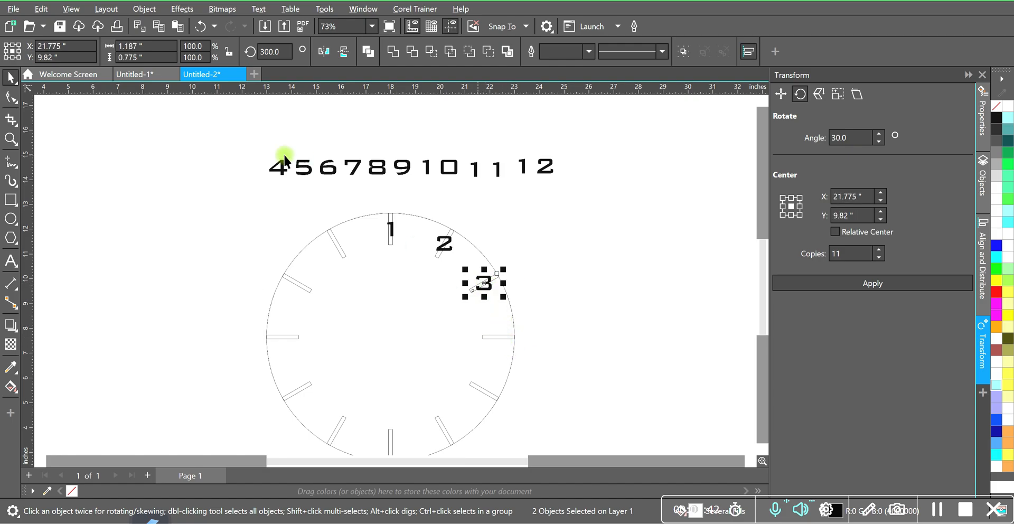
# Center the number 4 horizontally and vertically on the horizontal hour mark at the circle's right side.
pyautogui.click(283, 168)
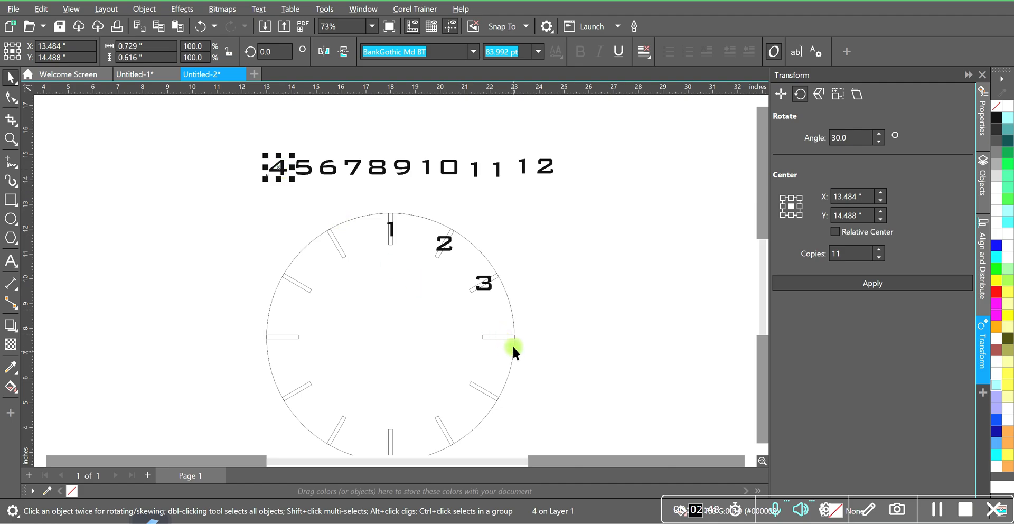
pyautogui.keyDown('shift'); pyautogui.click(502, 336); pyautogui.keyUp('shift')
pyautogui.press('e')
pyautogui.press('c')
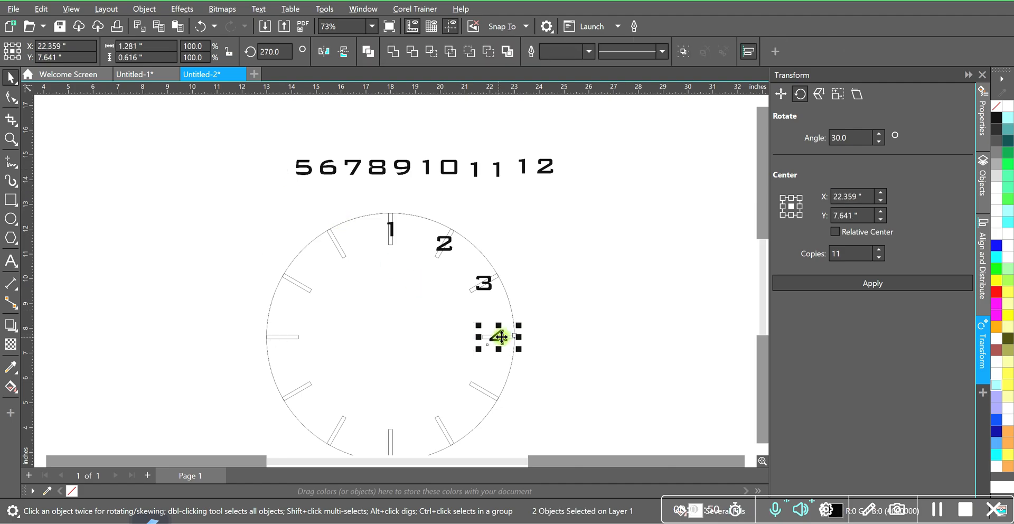
# Center the number 5 horizontally and vertically on the hour mark just below the number 4.
pyautogui.click(302, 168)
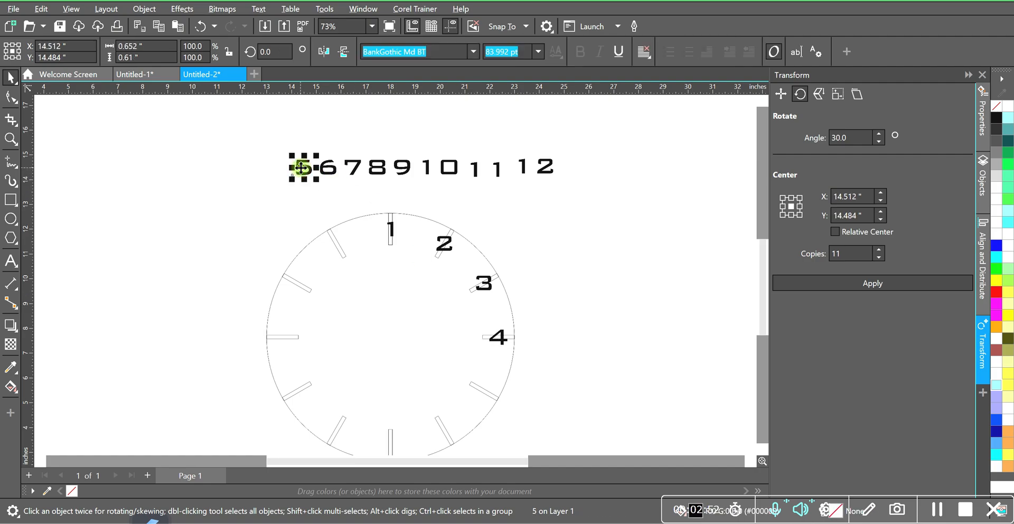
pyautogui.keyDown('shift'); pyautogui.click(484, 391); pyautogui.keyUp('shift')
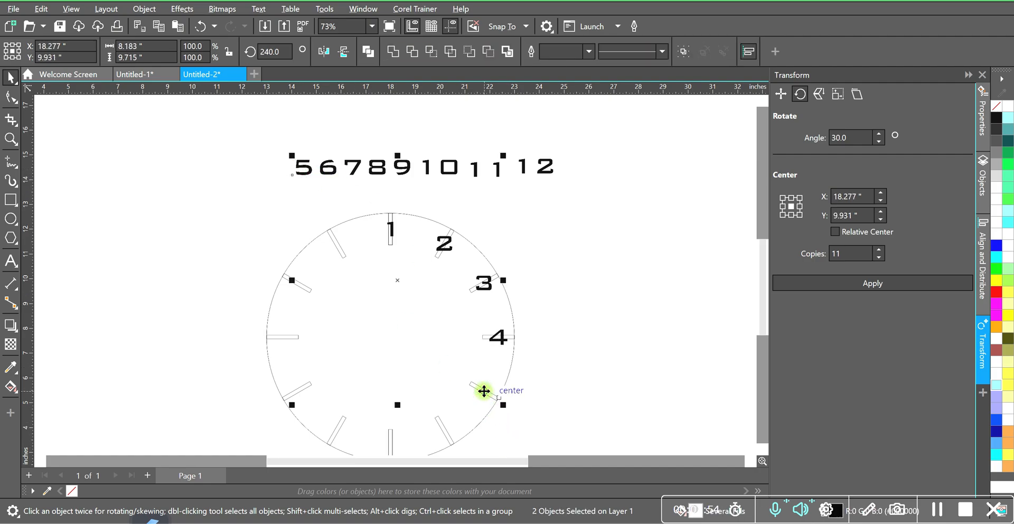
pyautogui.press('c')
pyautogui.press('e')
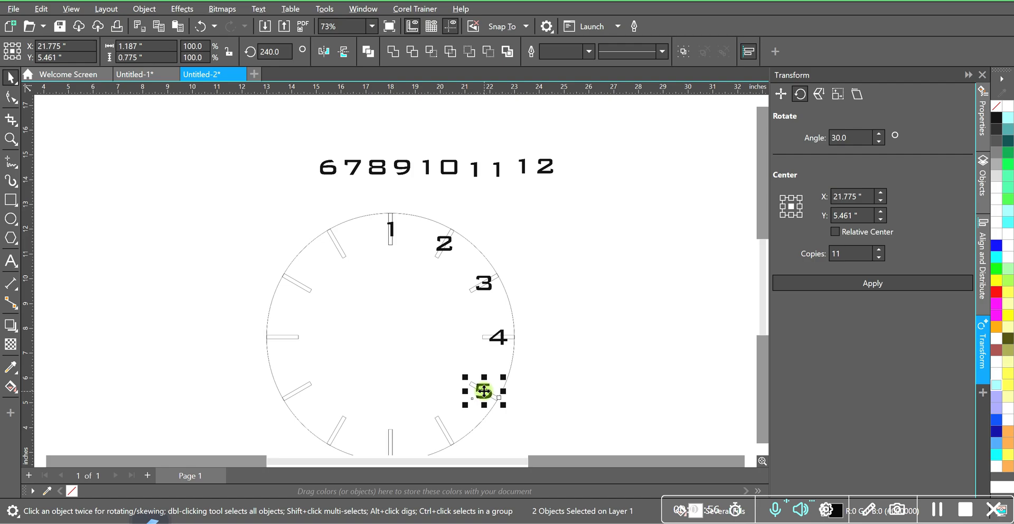
# Center the number 6 horizontally and vertically on the hour mark between the number 5 and the circle's bottom mark.
pyautogui.click(326, 168)
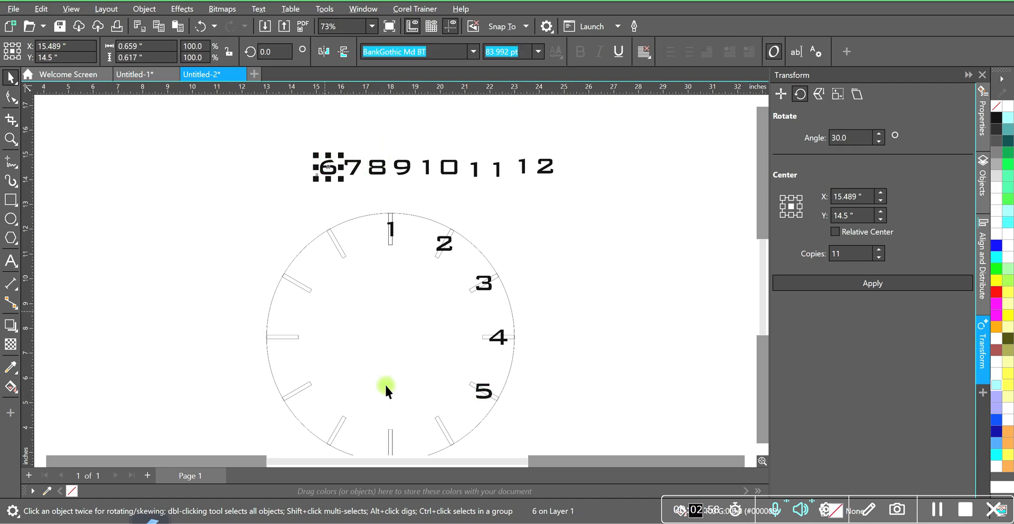
pyautogui.keyDown('shift'); pyautogui.click(441, 424); pyautogui.keyUp('shift')
pyautogui.press('e')
pyautogui.press('c')
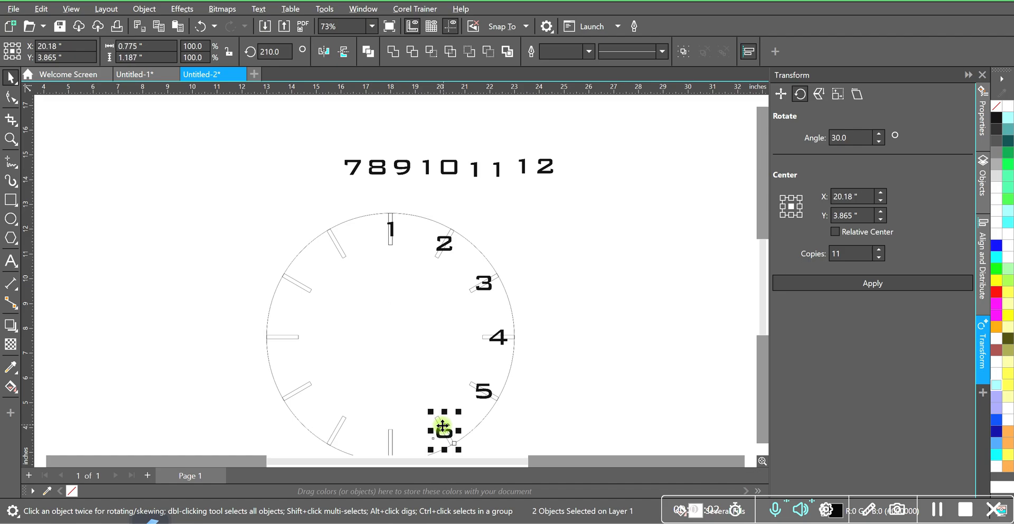
# Center the number 9 horizontally and vertically on the horizontal hour mark at the circle's left side, and clear the selection.
pyautogui.click(402, 167)
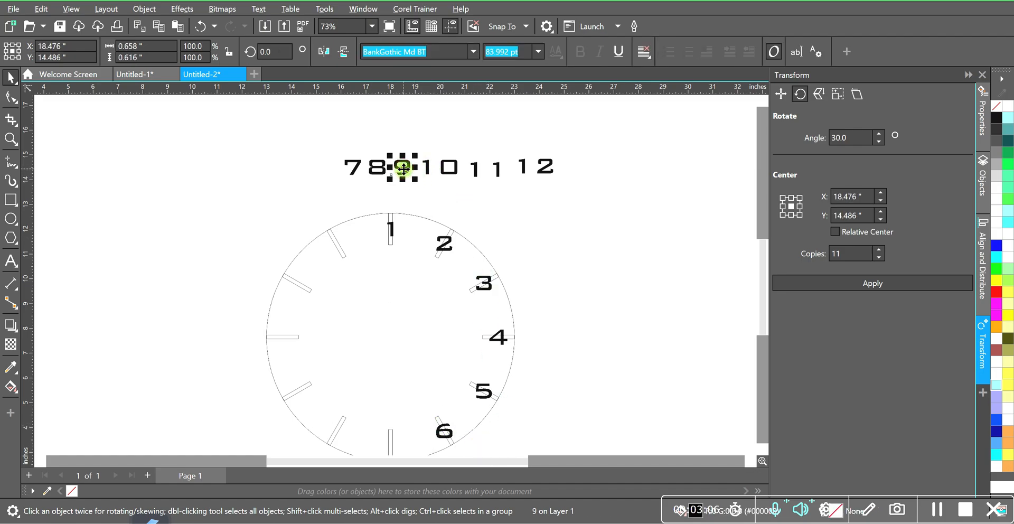
pyautogui.keyDown('shift'); pyautogui.click(285, 336); pyautogui.keyUp('shift')
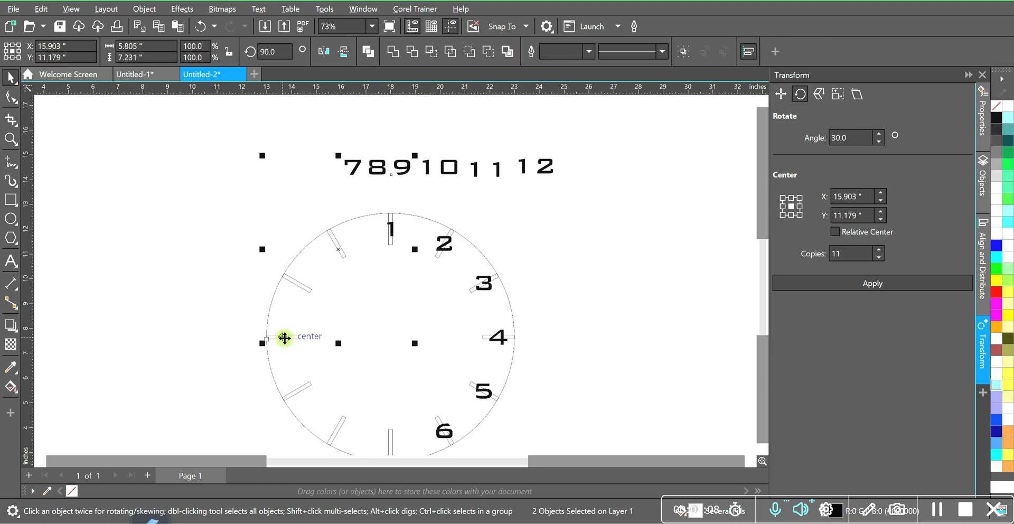
pyautogui.press('e')
pyautogui.press('c')
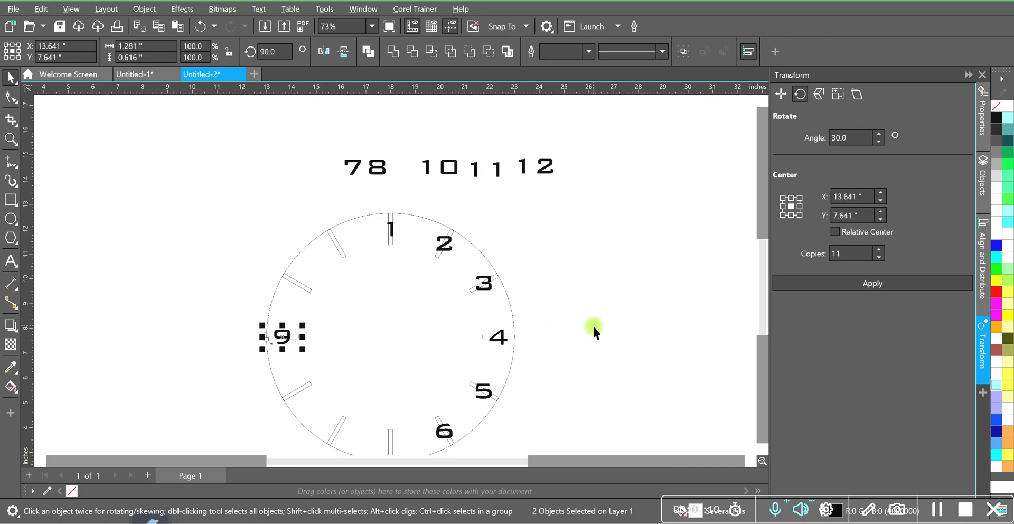
pyautogui.click(592, 326)
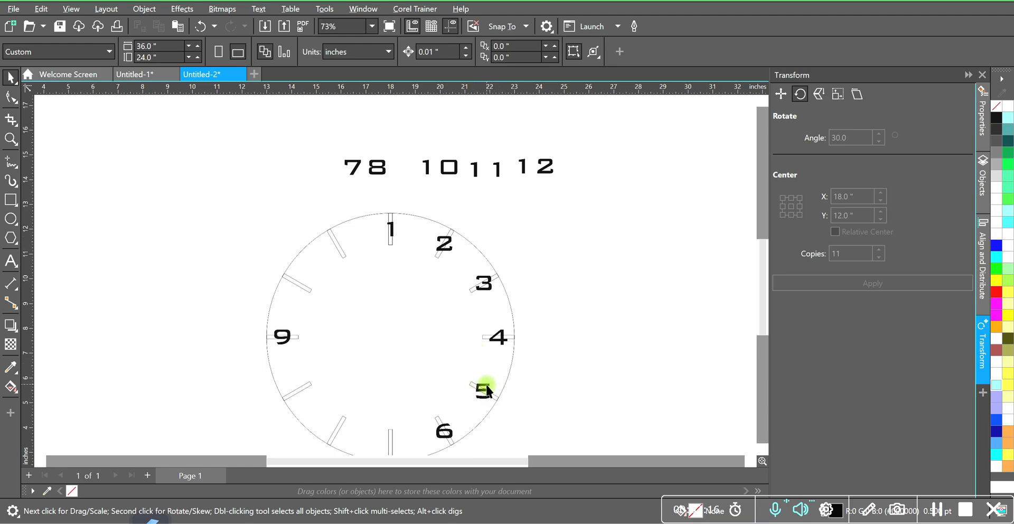
# Set the document's nudge distance to 10 inches.
pyautogui.scroll(-2, 561, 325)
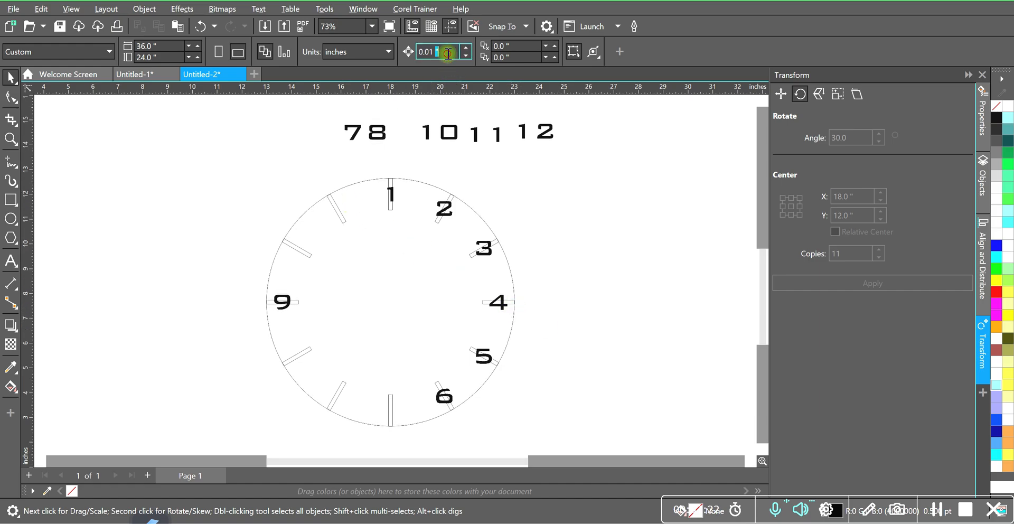
pyautogui.moveTo(448, 53); pyautogui.dragTo(407, 52)
pyautogui.write('10')
pyautogui.click(534, 182)
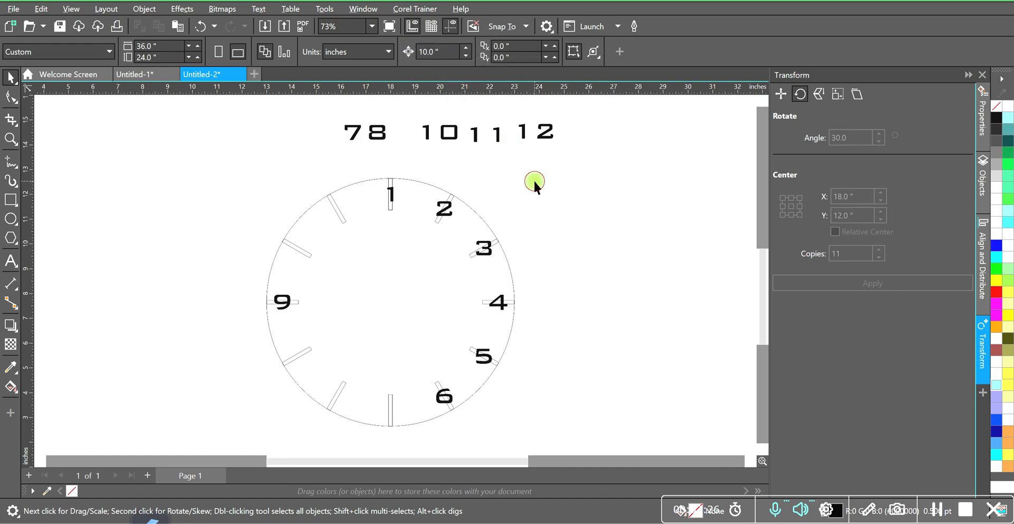
# Select all text objects and nudge them 10 inches to the left, clear of the hour marks.
pyautogui.click(41, 9)
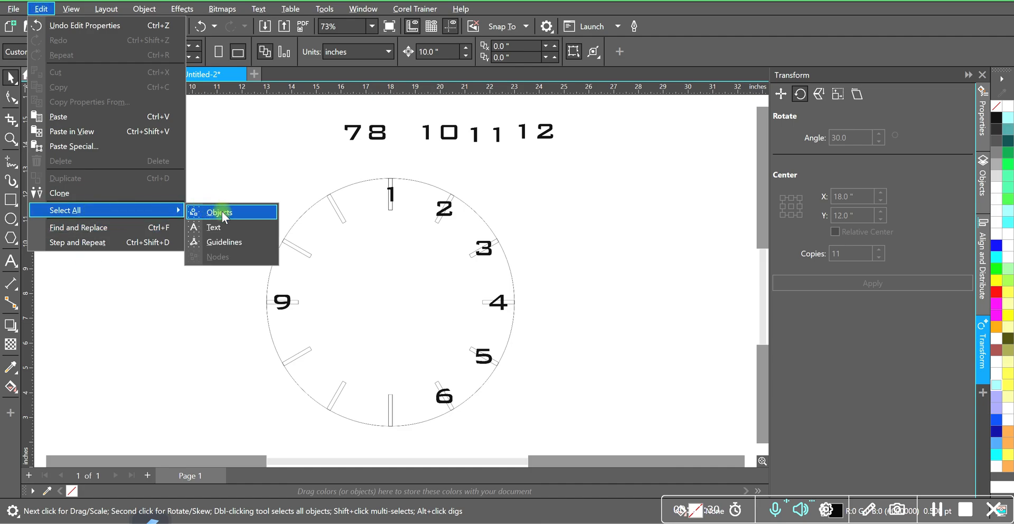
pyautogui.click(218, 228)
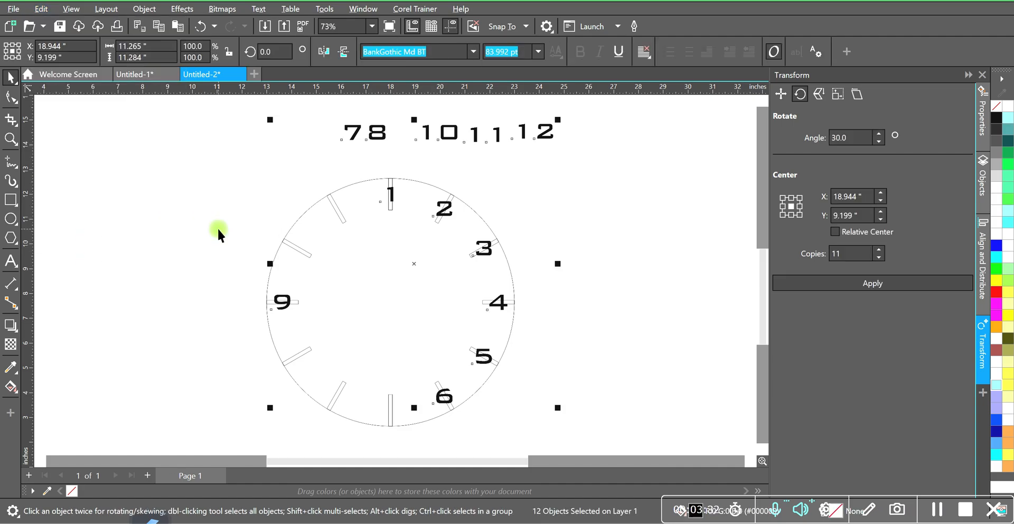
pyautogui.press('Left')
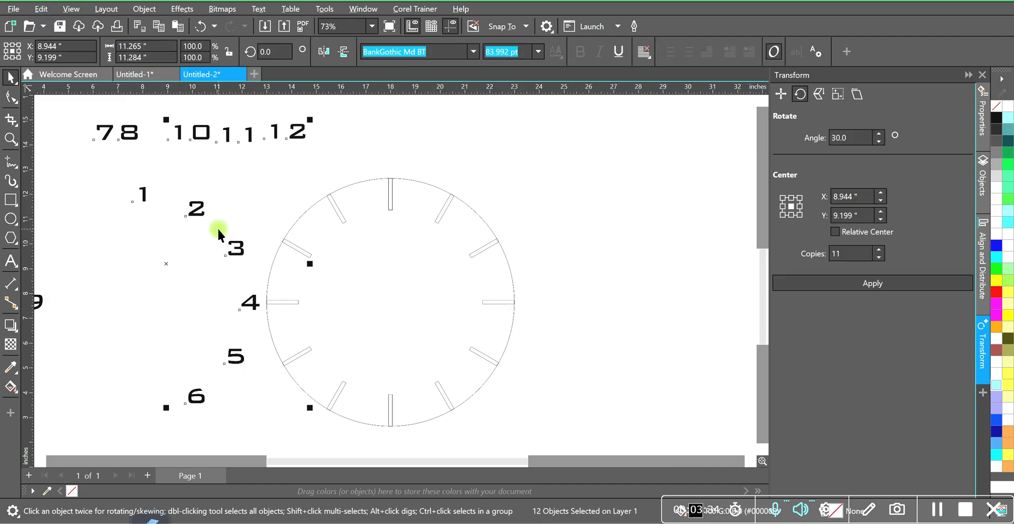
pyautogui.click(558, 301)
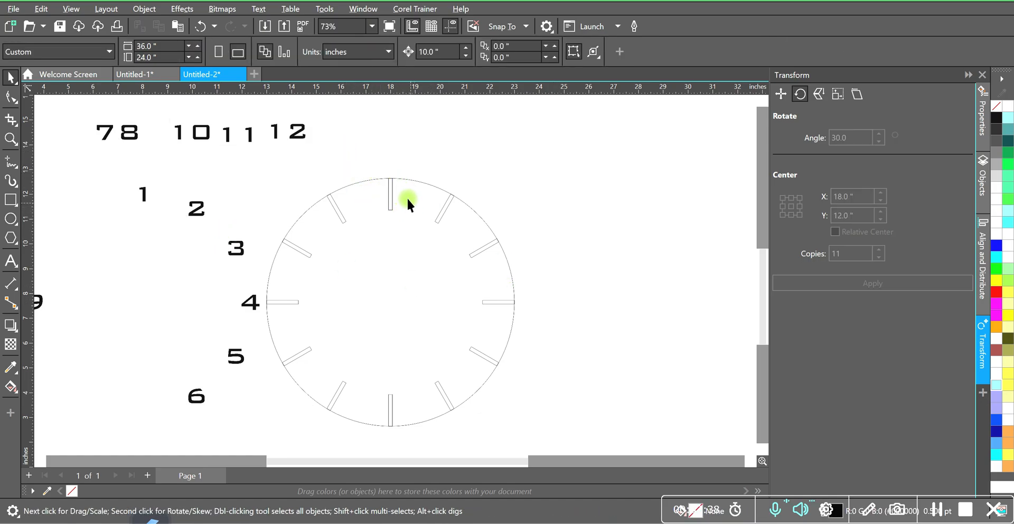
# Delete the five hour marks on the circle's right half and the horizontal mark at its left side.
pyautogui.moveTo(420, 160); pyautogui.dragTo(531, 433)
pyautogui.press('Delete')
pyautogui.click(286, 302)
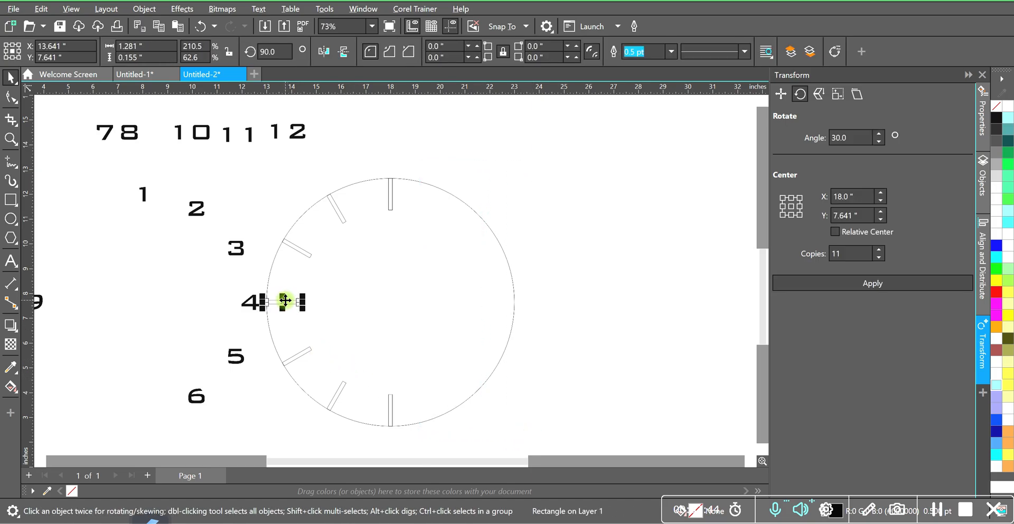
pyautogui.press('Delete')
pyautogui.scroll(-2, 284, 299)
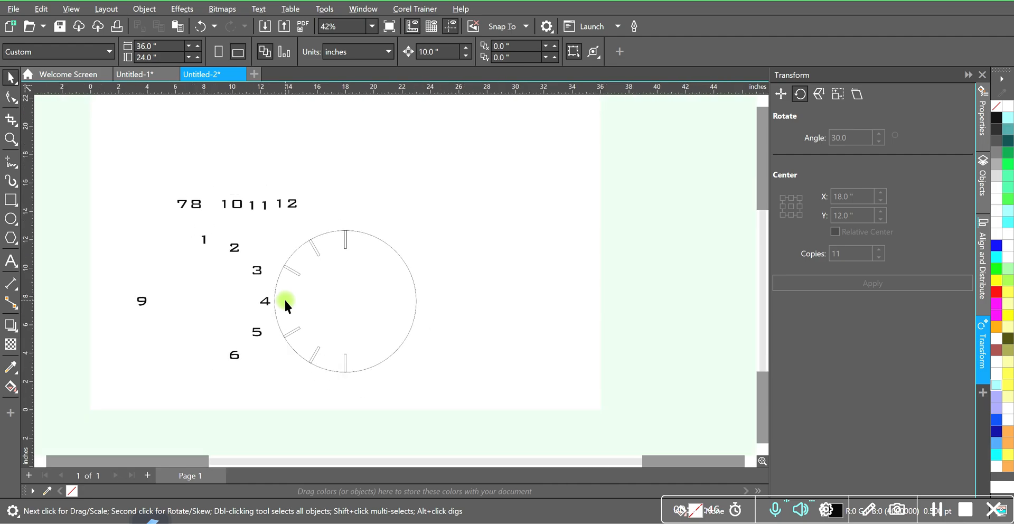
# Select all text objects and nudge them 10 inches to the right, back onto the clock circle.
pyautogui.click(41, 9)
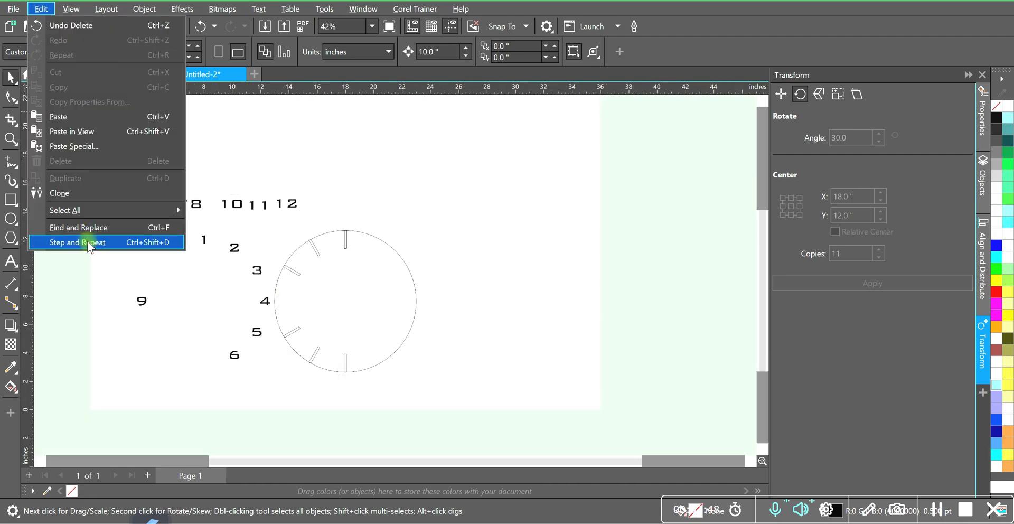
pyautogui.moveTo(93, 210)
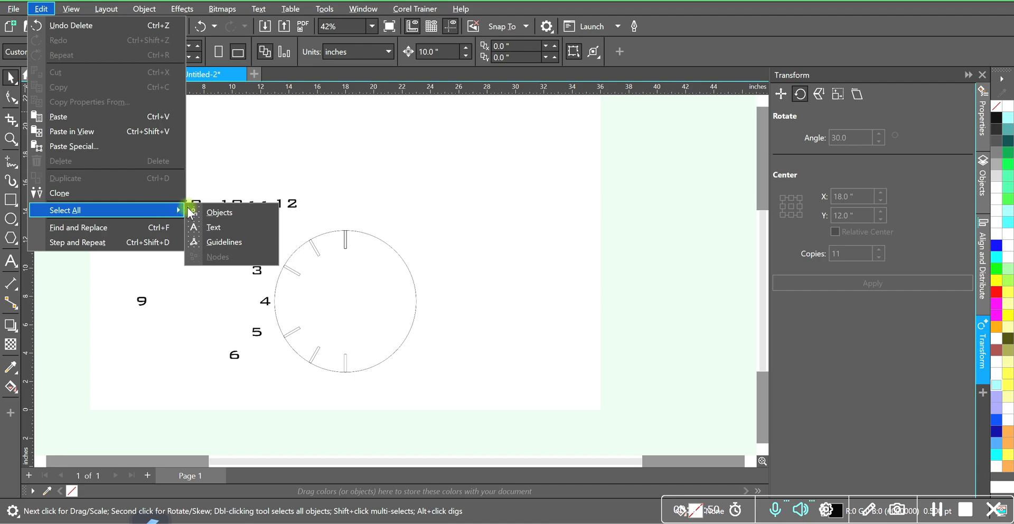
pyautogui.click(217, 226)
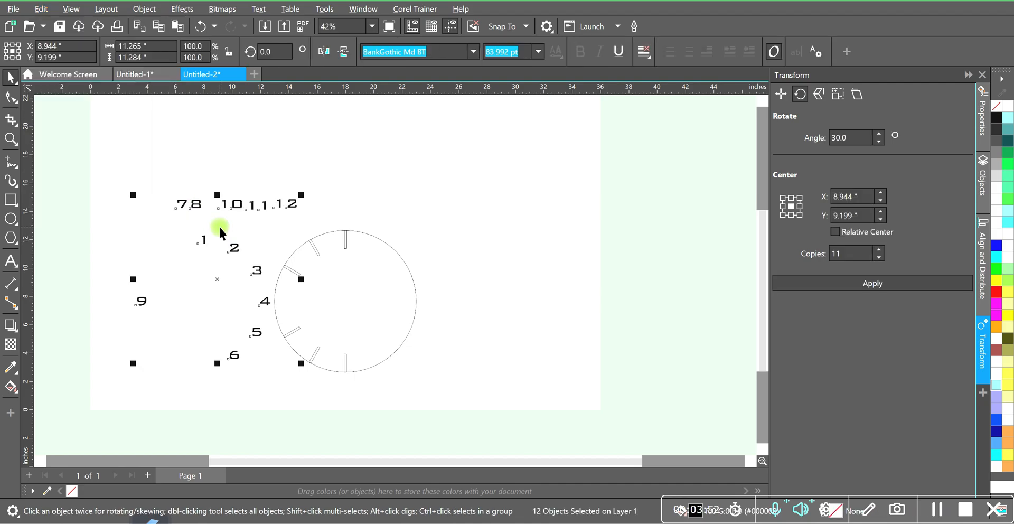
pyautogui.press('Right')
pyautogui.click(502, 271)
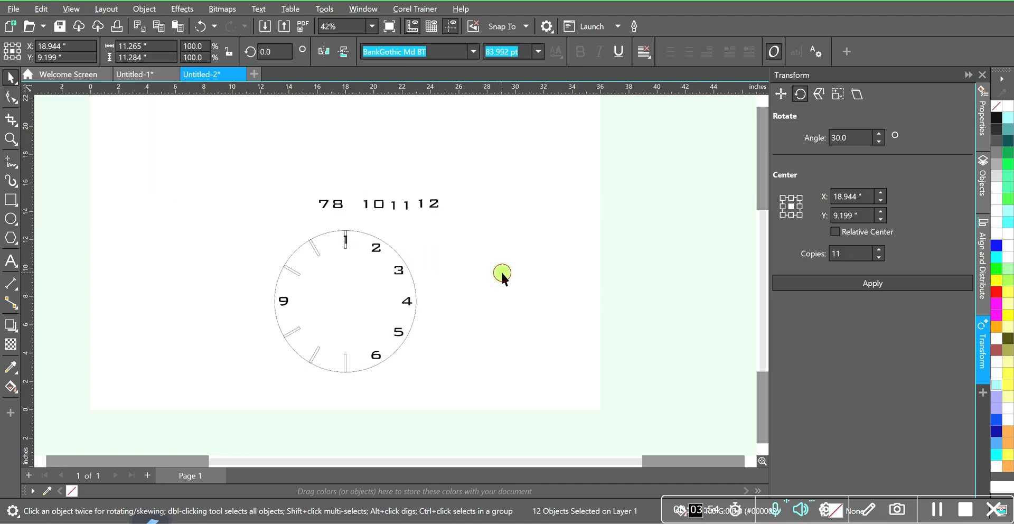
pyautogui.scroll(3, 351, 315)
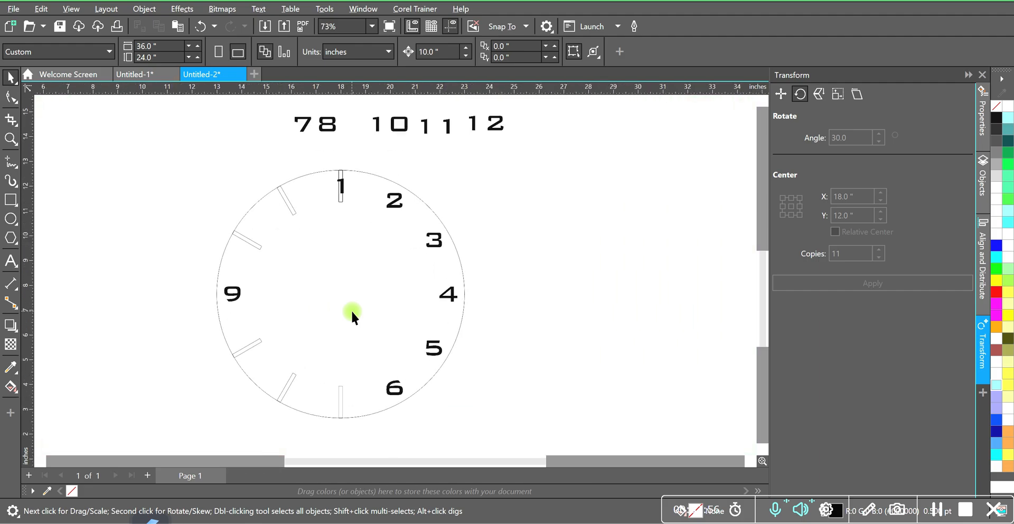
# Delete the duplicate hour mark behind the number 1 at the top of the circle.
pyautogui.click(341, 198)
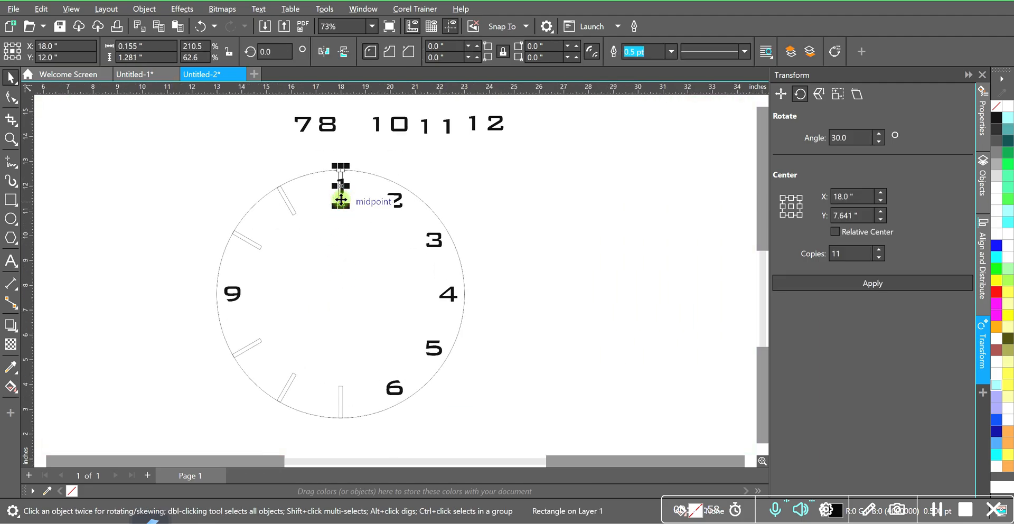
pyautogui.press('Escape')
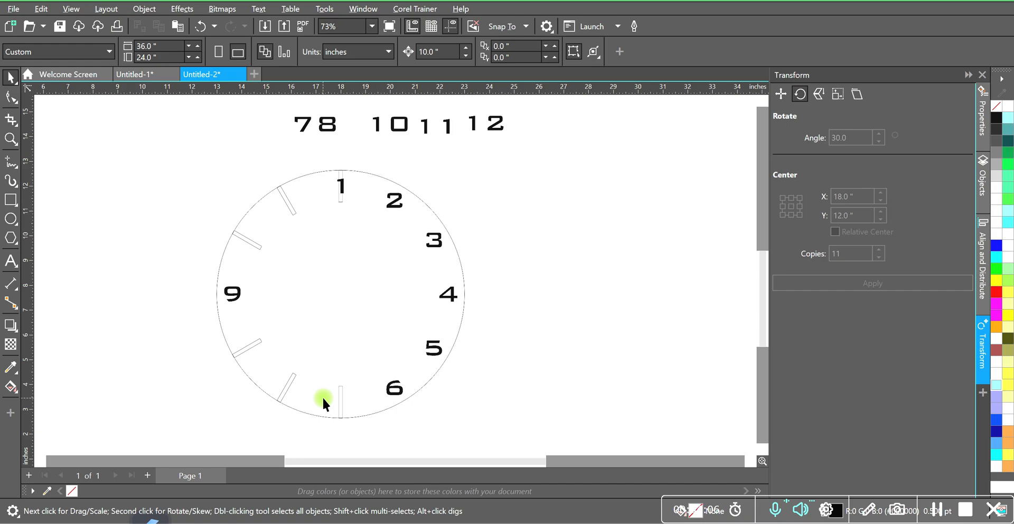
pyautogui.scroll(-1, 468, 296)
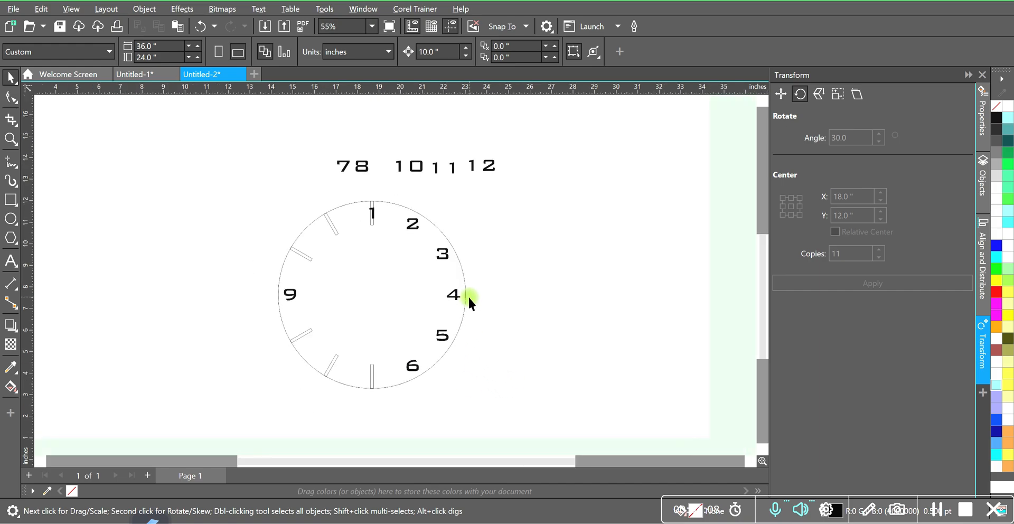